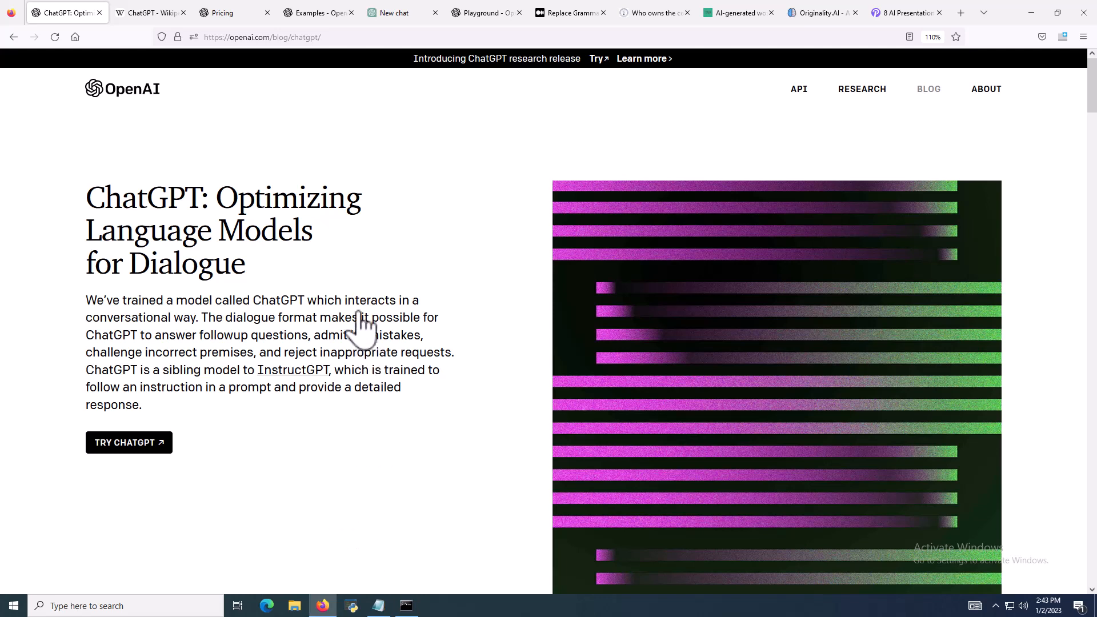
Review OpenAI's ChatGPT introduction and the Wikipedia article, highlighting the conversational interaction wording and the phrase "Generative Pre-trained Transformer".
left_click_drag(344, 301, 183, 326)
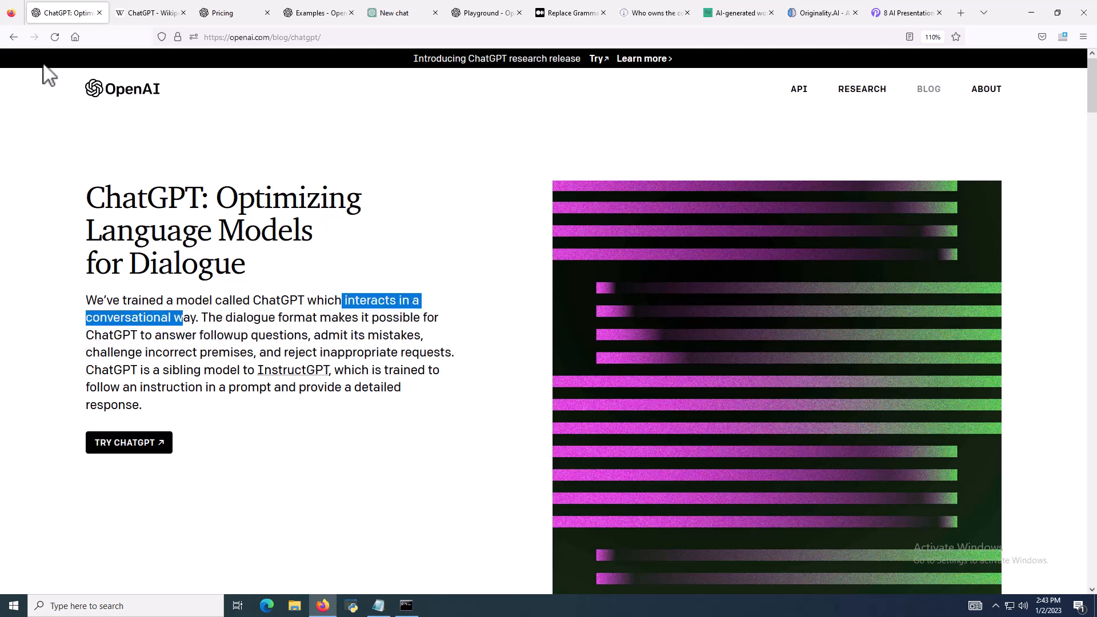
left_click(146, 22)
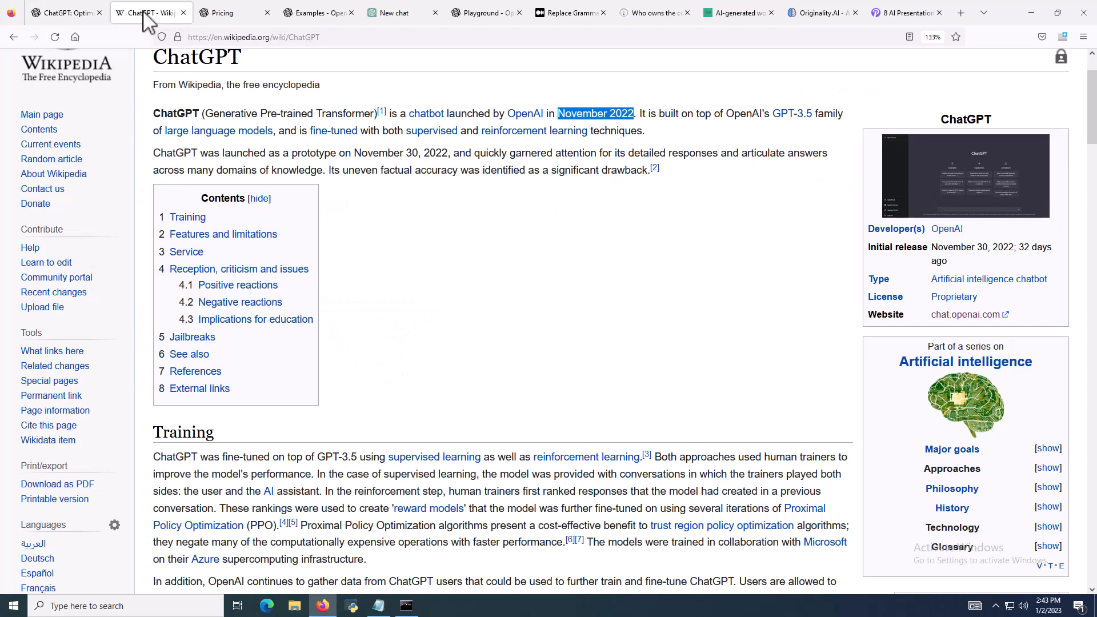
left_click_drag(203, 114, 376, 113)
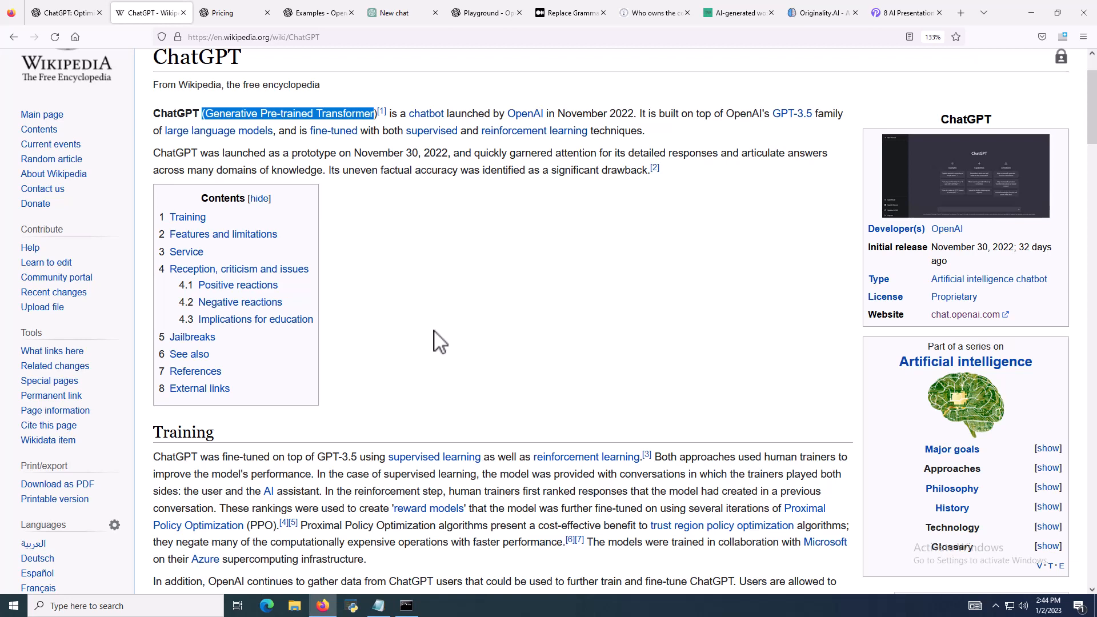
Ask ChatGPT in a new chat to write an essay on the American Civil War, with a follow-up question about the states.
left_click(313, 16)
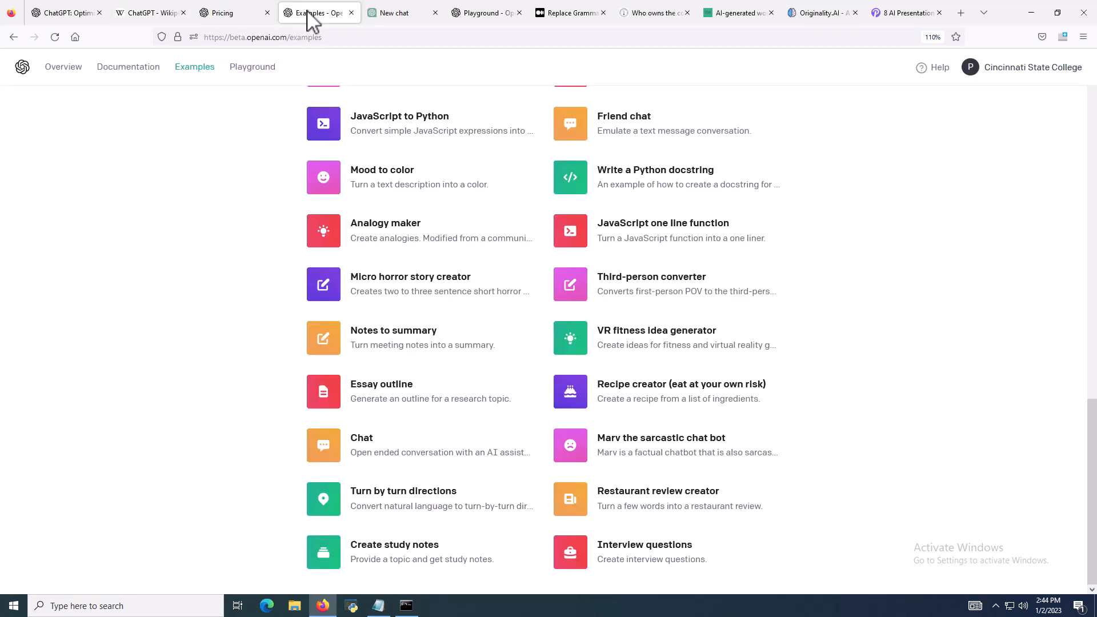
left_click(391, 14)
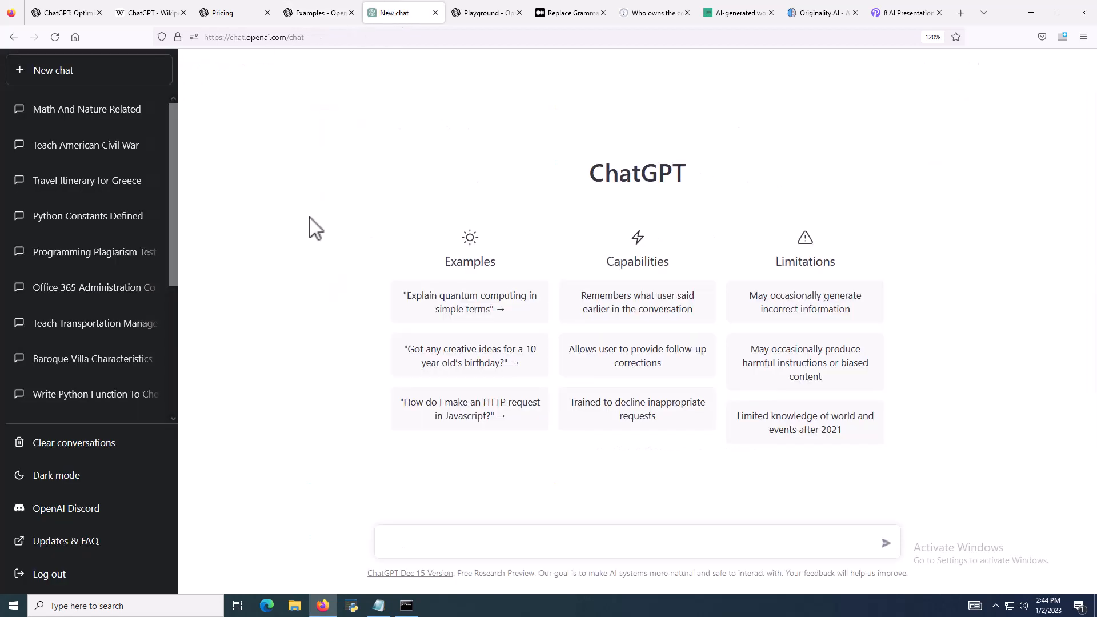
left_click(411, 541)
type("write an essay on the American Civi")
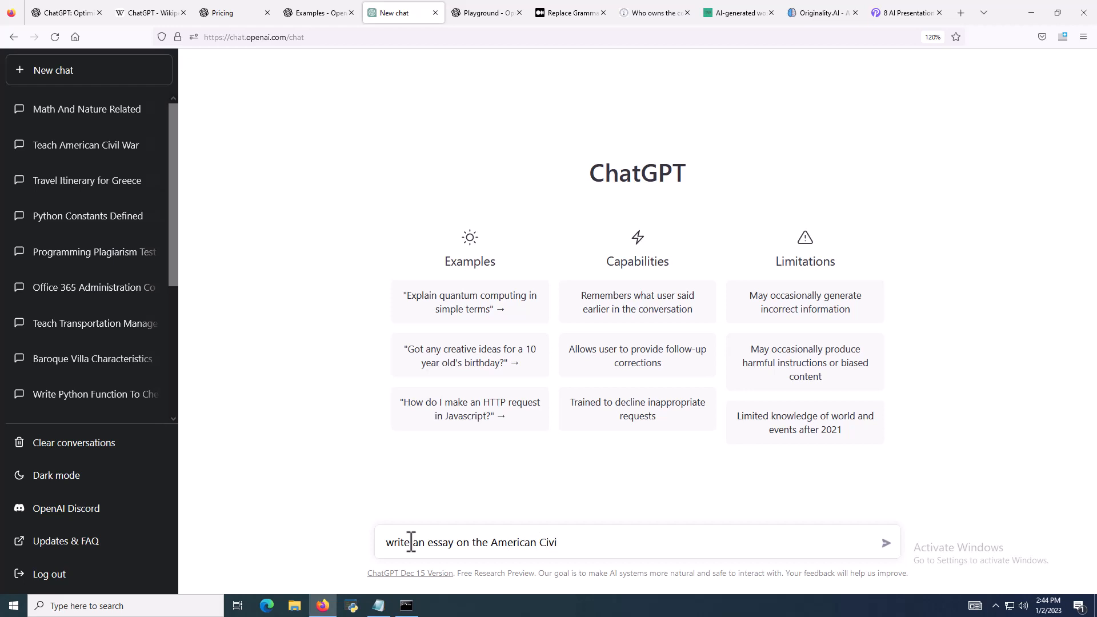
type("l ware")
key("Return")
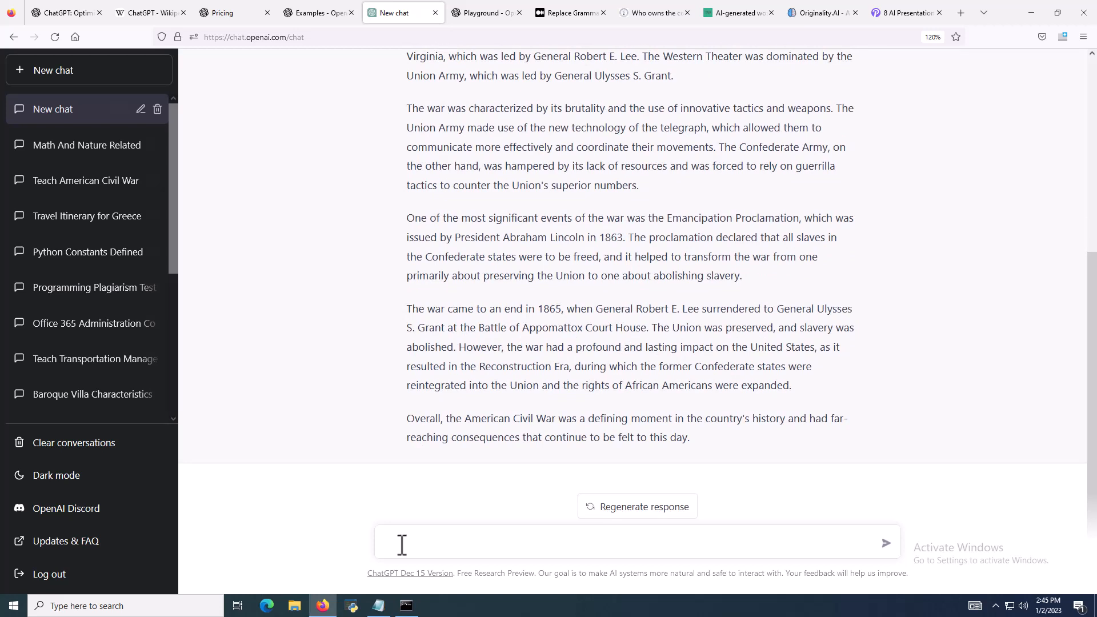
type("what states")
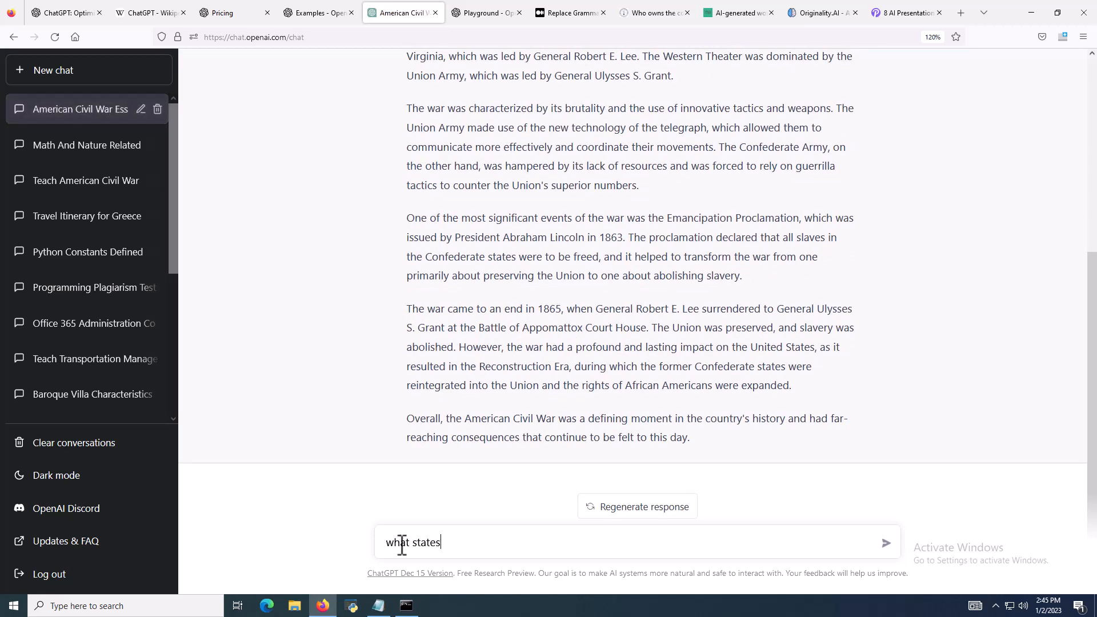
key("Return")
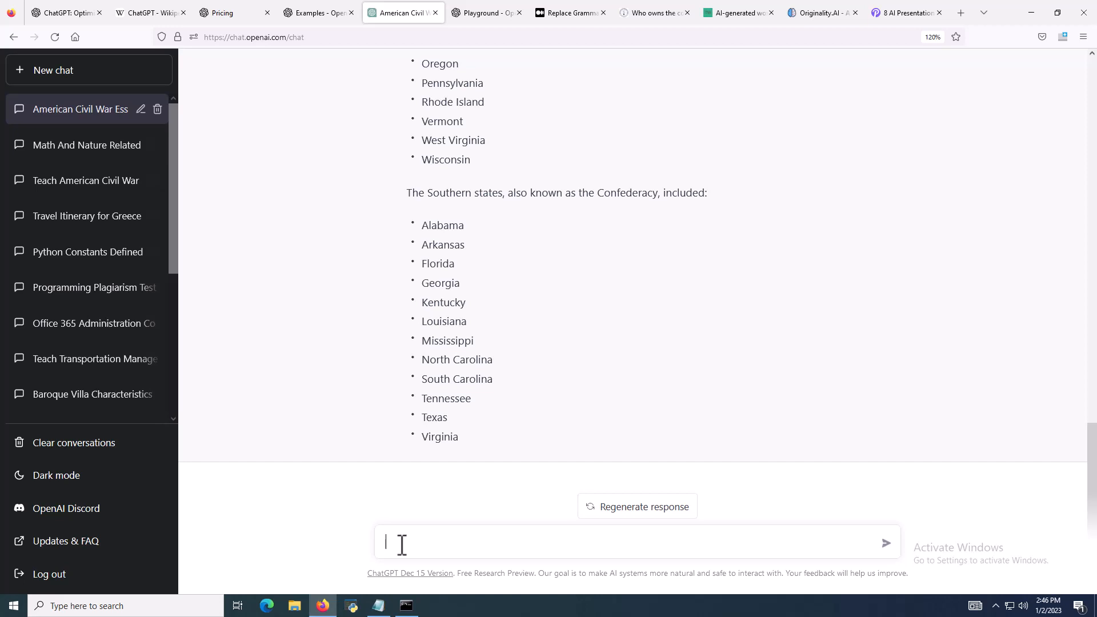
Examine the Create study notes example's prompt, sample response, API request and its language options, and open the example in the Playground.
left_click(473, 17)
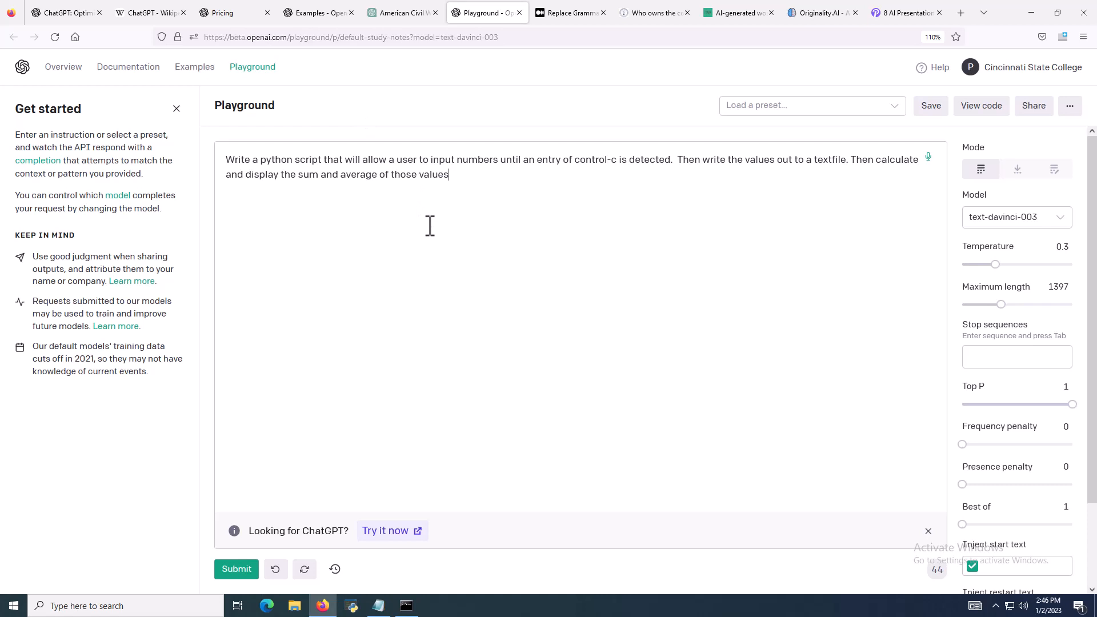
left_click(319, 17)
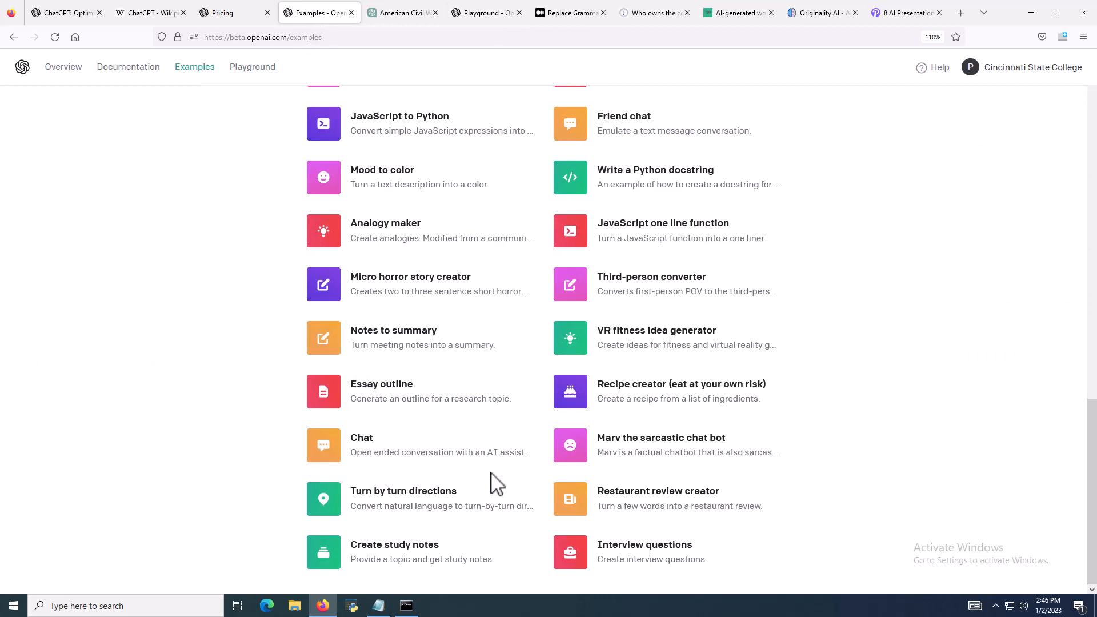
left_click(324, 557)
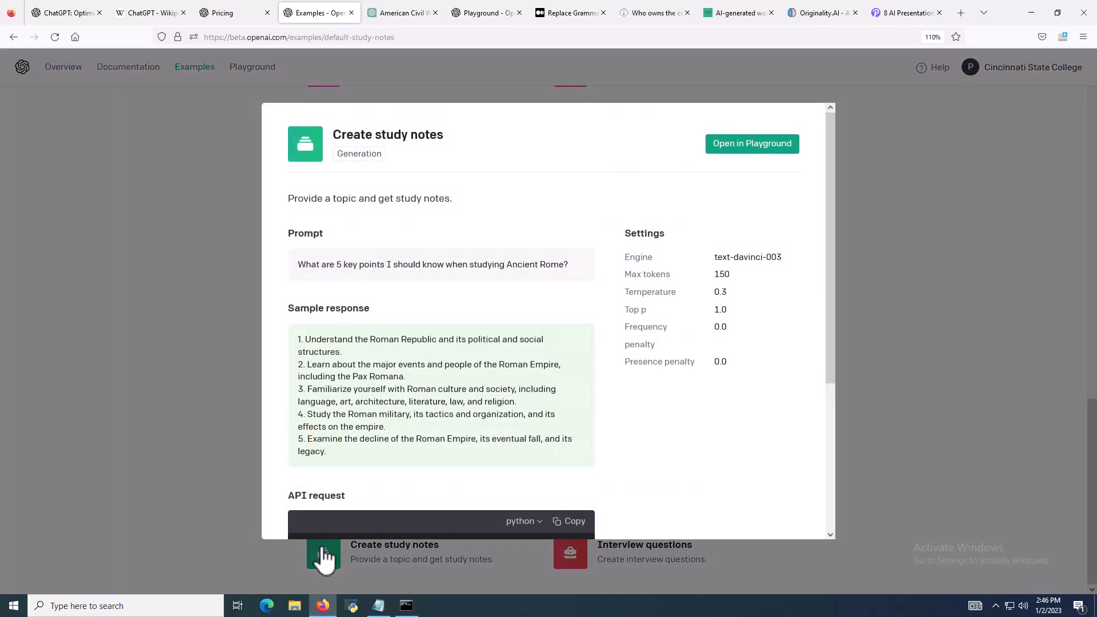
left_click_drag(297, 264, 578, 269)
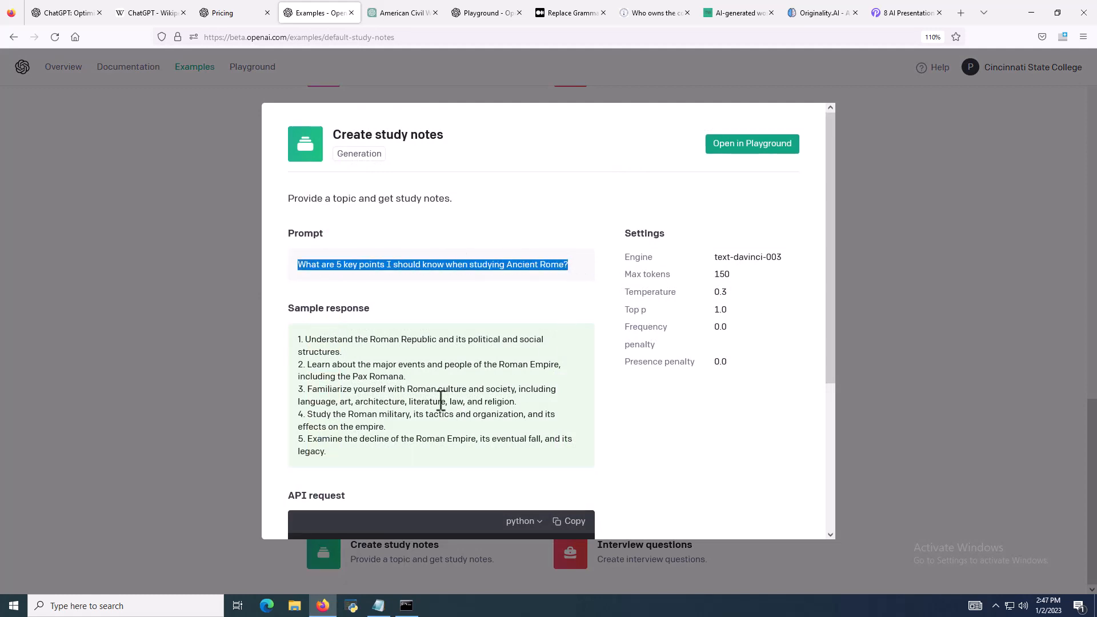
scroll(434, 401, "down", 2)
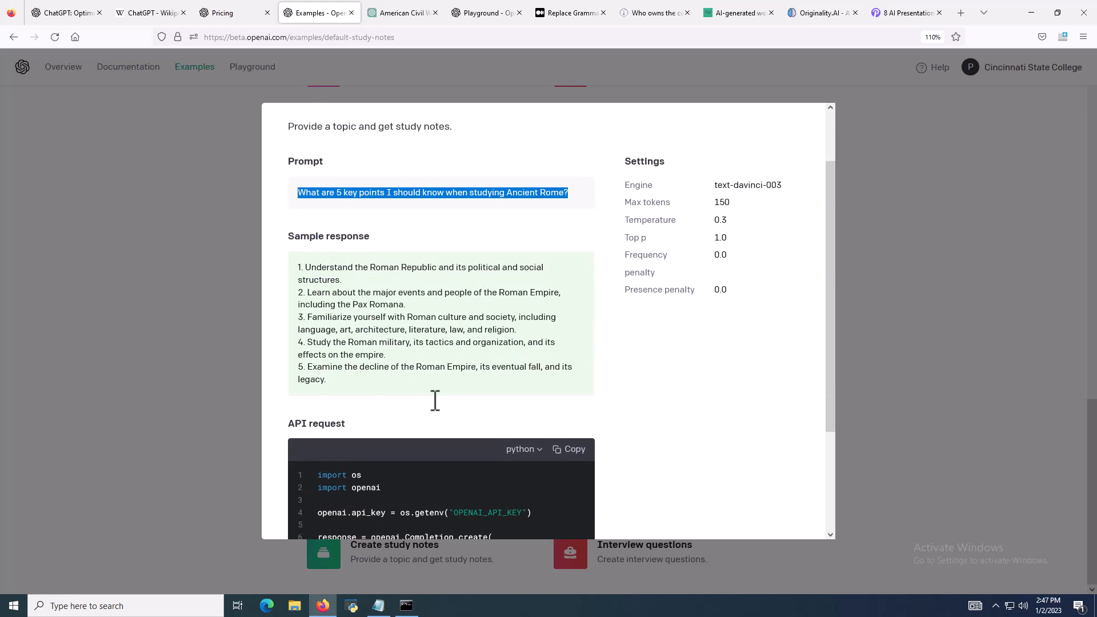
scroll(435, 401, "down", 3)
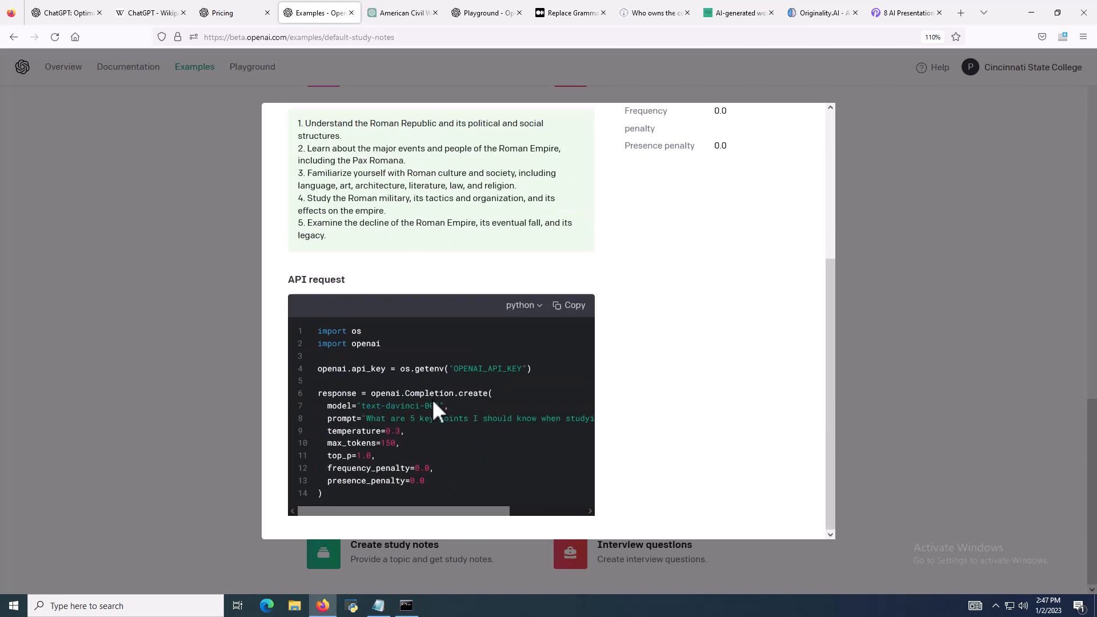
left_click(523, 306)
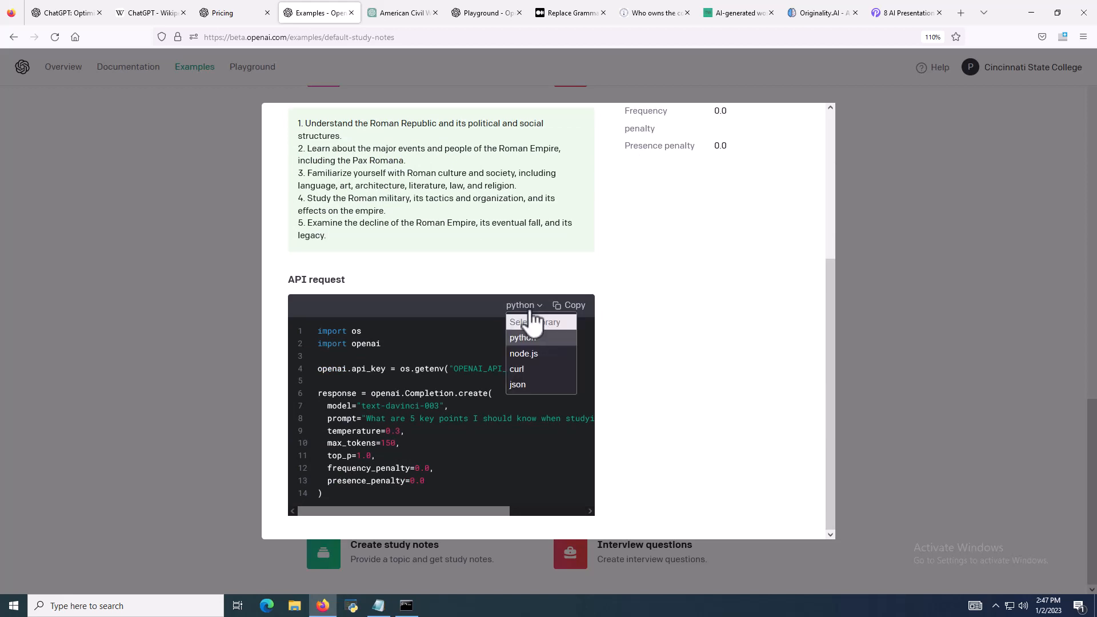
left_click(531, 312)
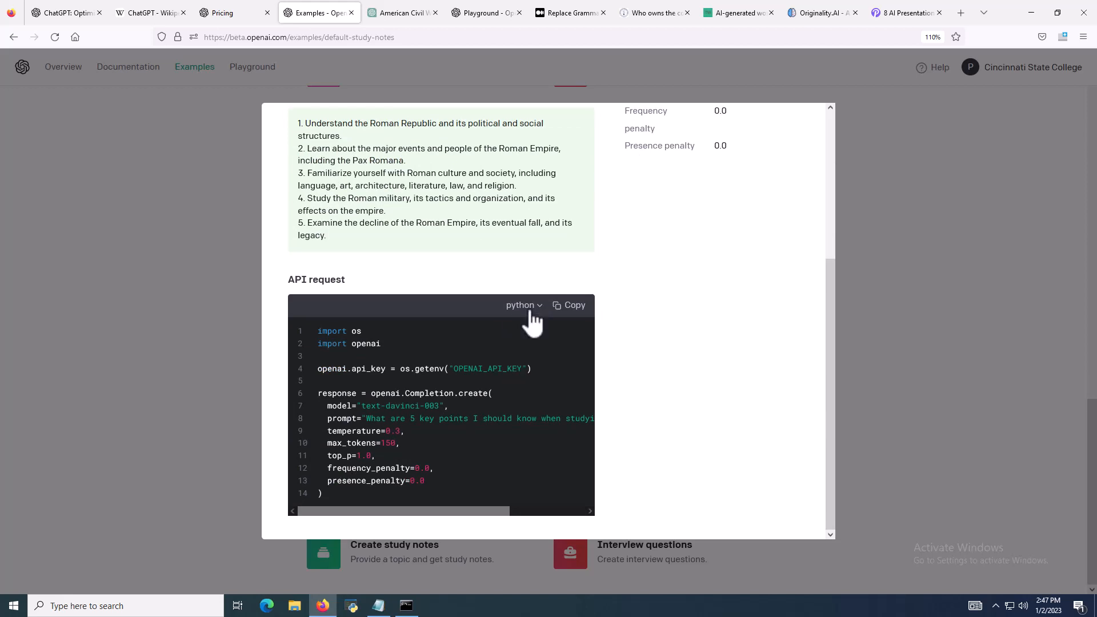
scroll(681, 318, "up", 4)
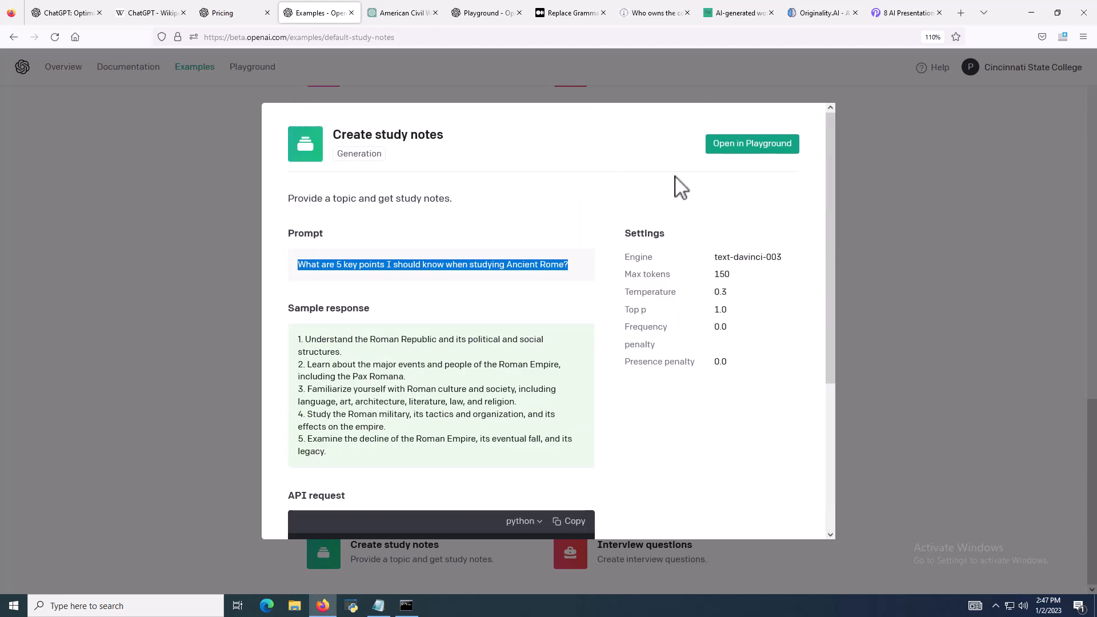
left_click(746, 150)
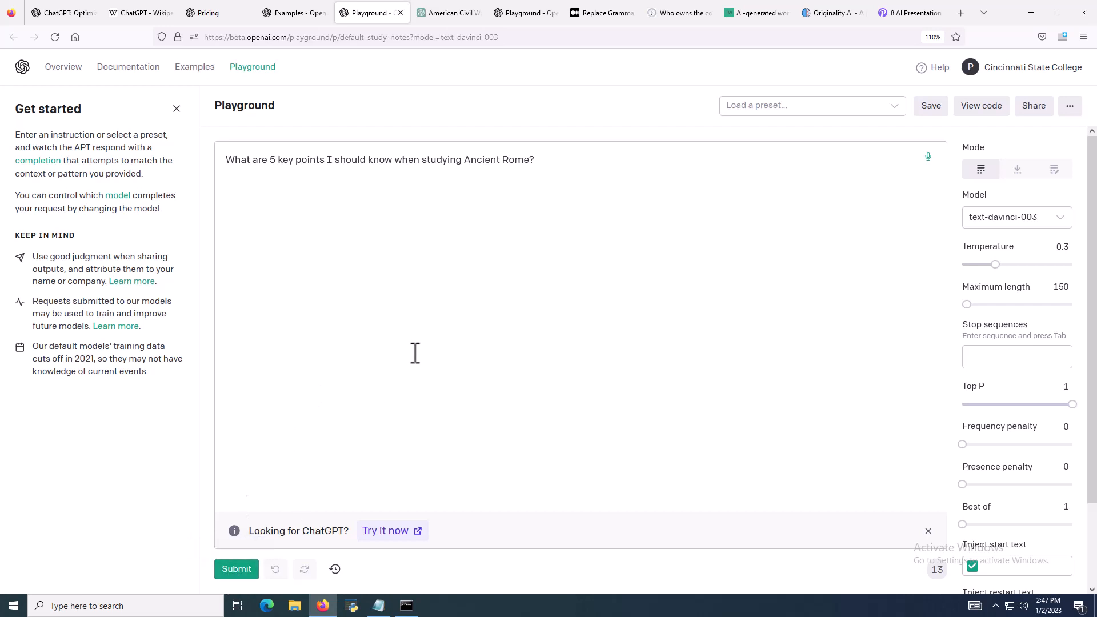
Submit the prepared Playground prompt for a Python script that collects numbers until control-c, writes them to a textfile and displays their sum and average.
left_click(529, 14)
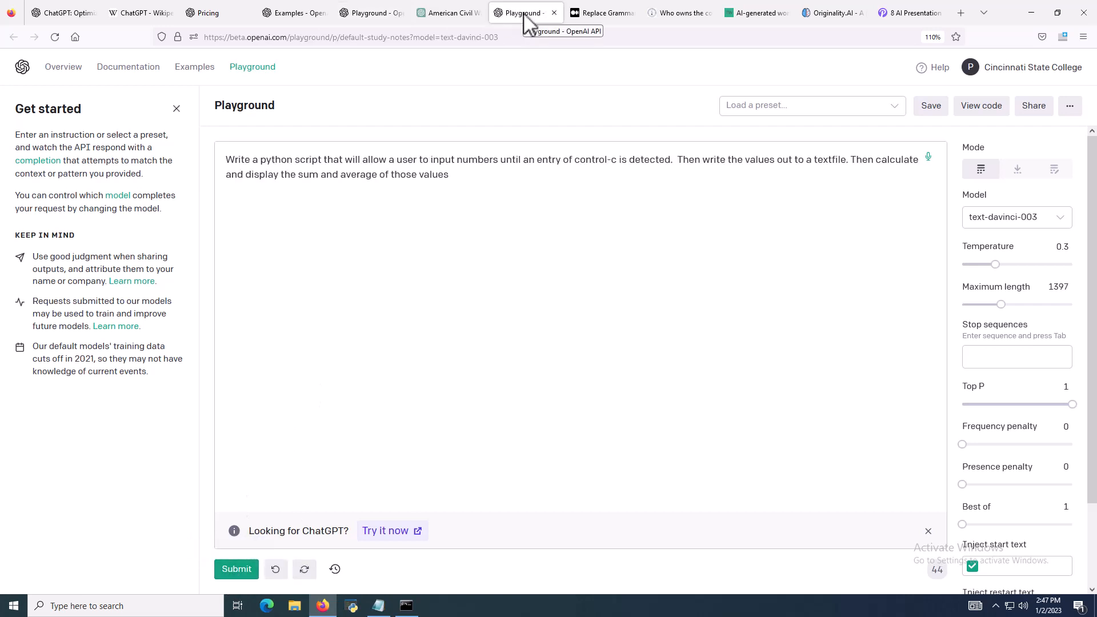
left_click_drag(238, 161, 513, 156)
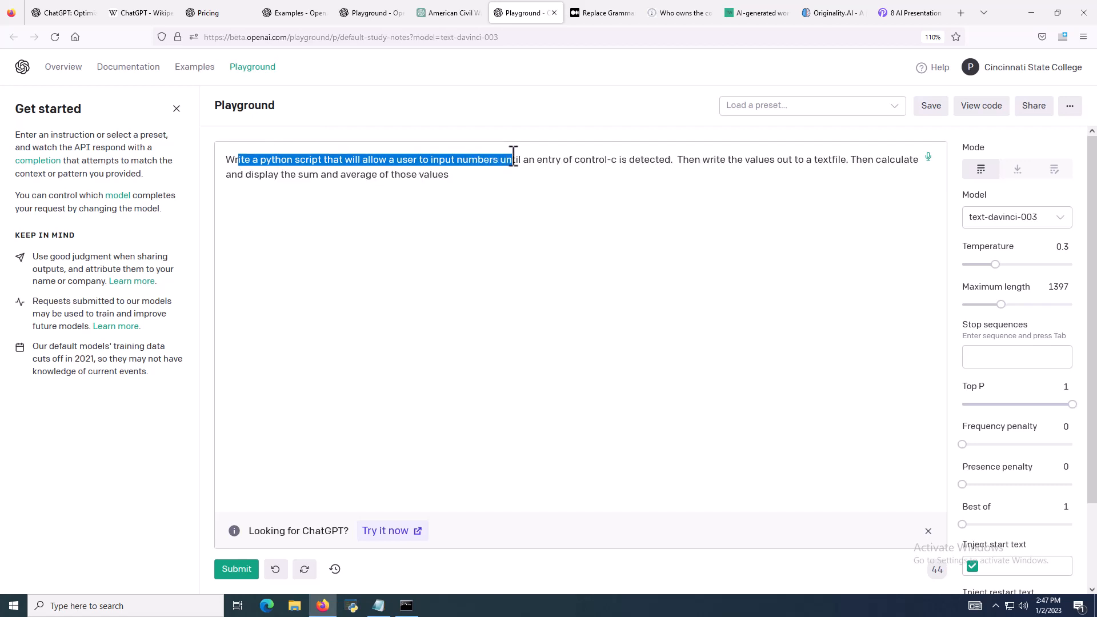
left_click_drag(513, 156, 685, 160)
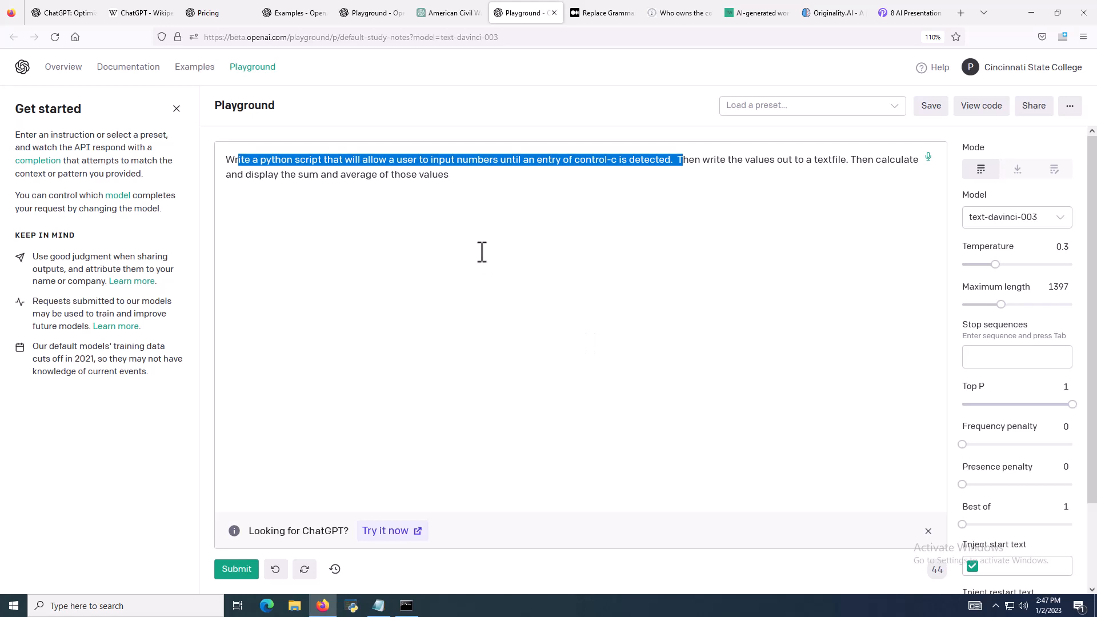
left_click(598, 194)
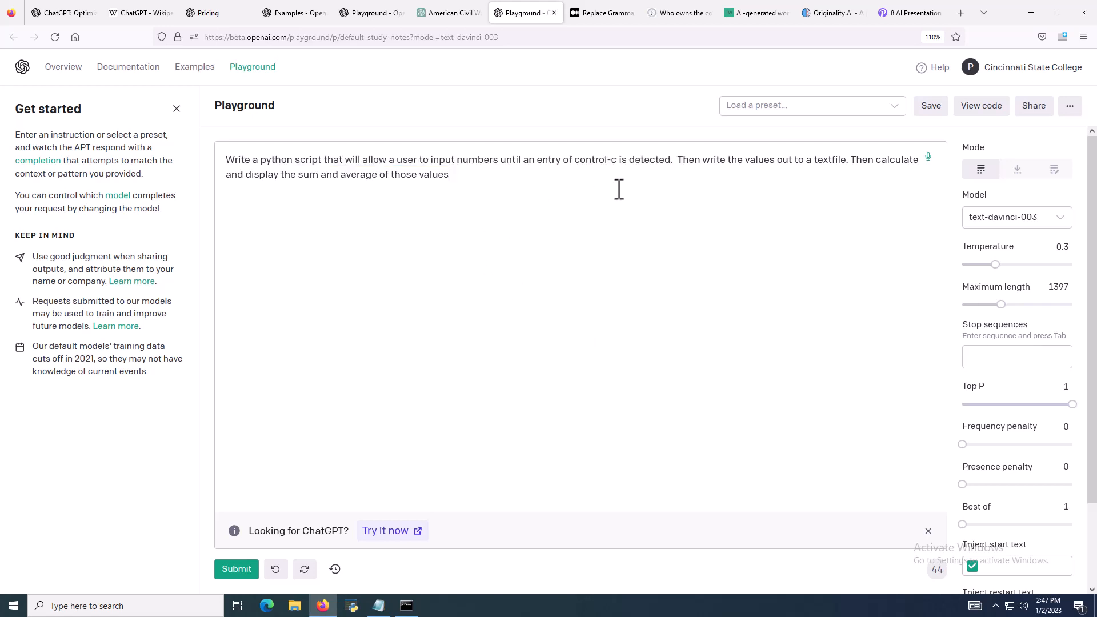
left_click_drag(677, 162, 460, 179)
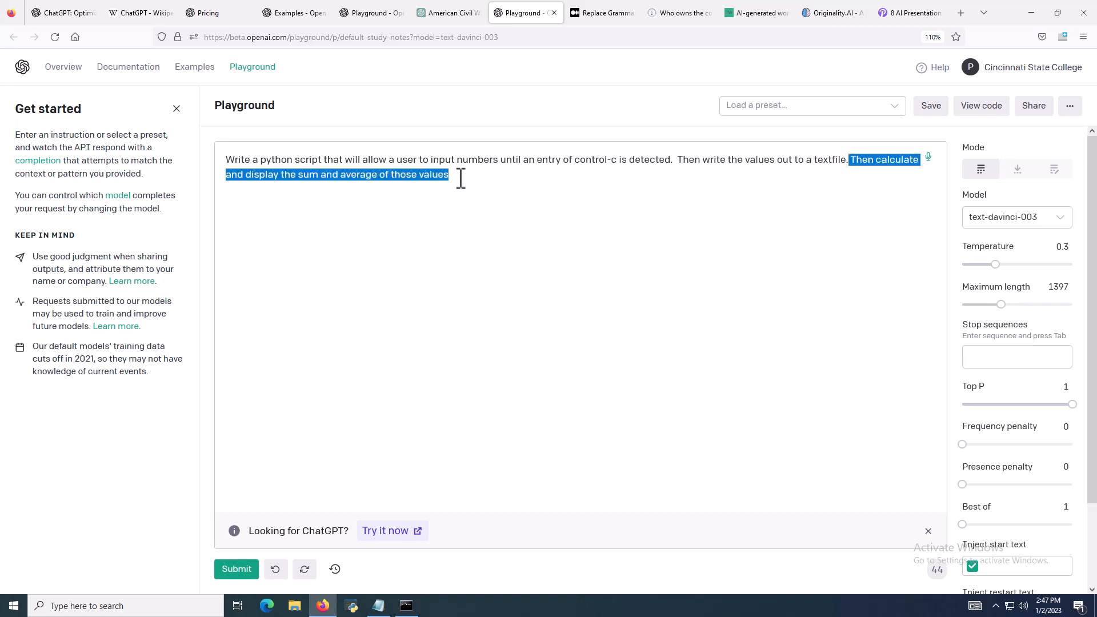
left_click(401, 289)
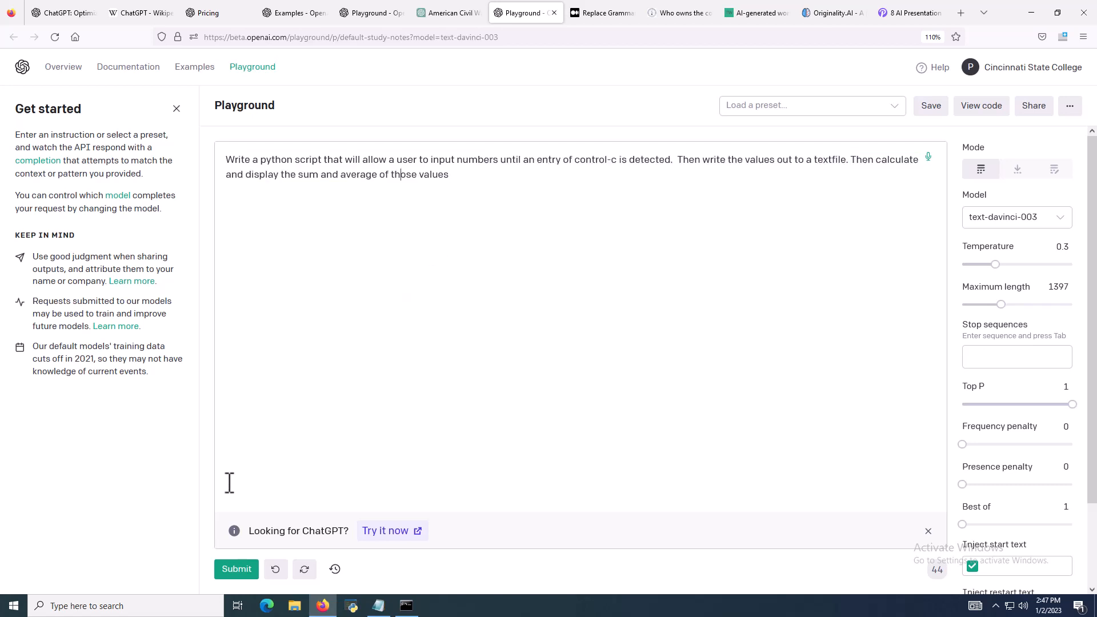
left_click(236, 570)
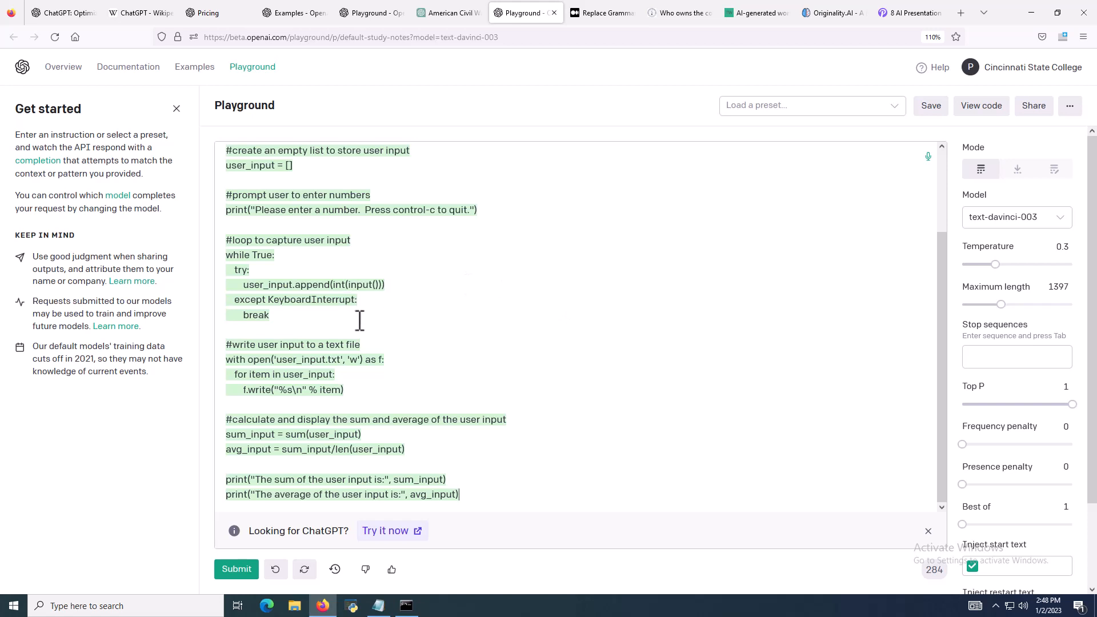
Select the generated Python code and review the saved script openai-example1.py in Notepad, minimizing its window when done.
left_click_drag(460, 495, 231, 211)
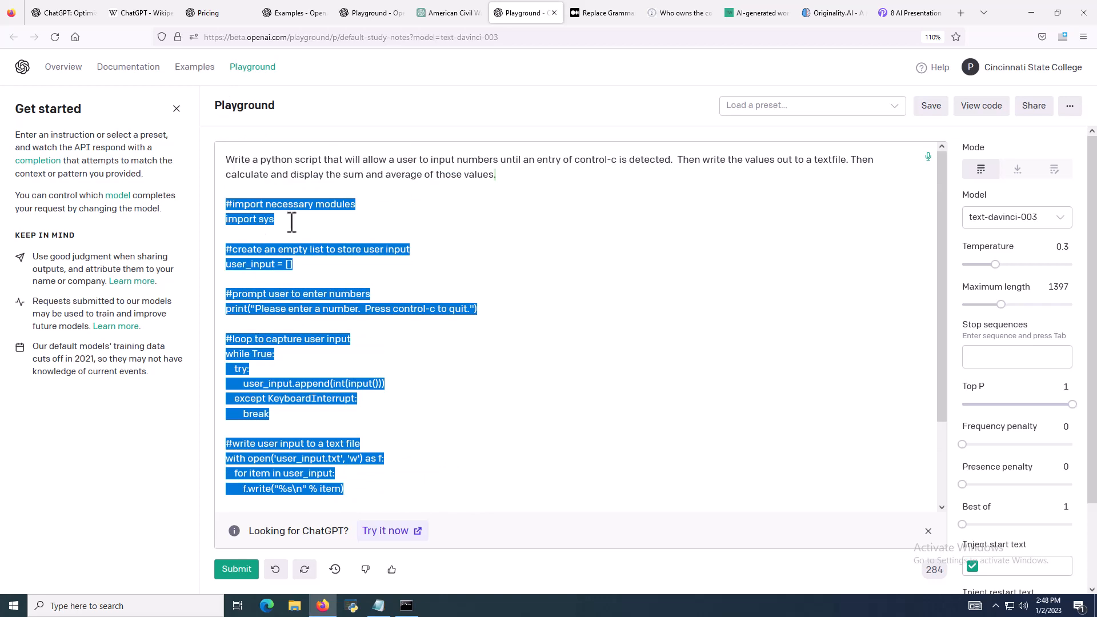
left_click(379, 607)
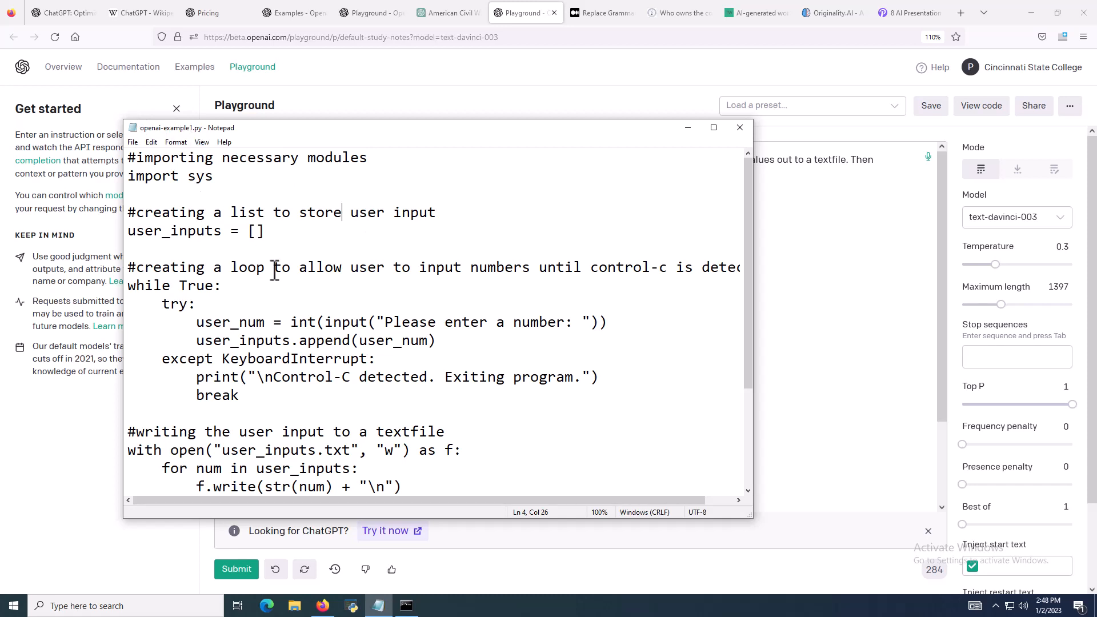
scroll(272, 269, "down", 2)
scroll(272, 270, "down", 1)
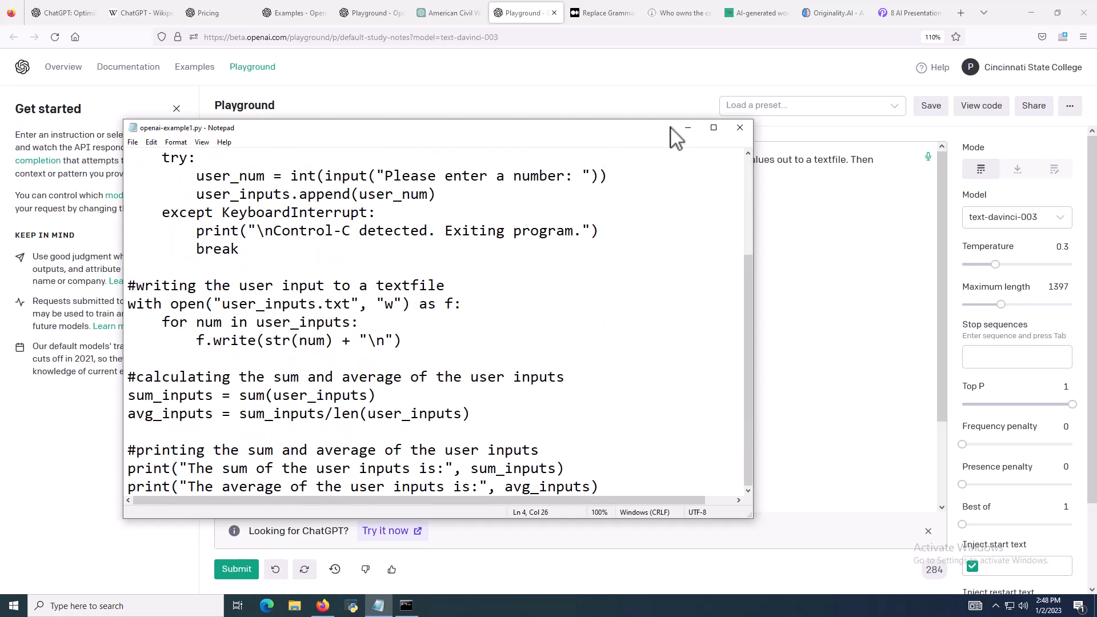
left_click(688, 128)
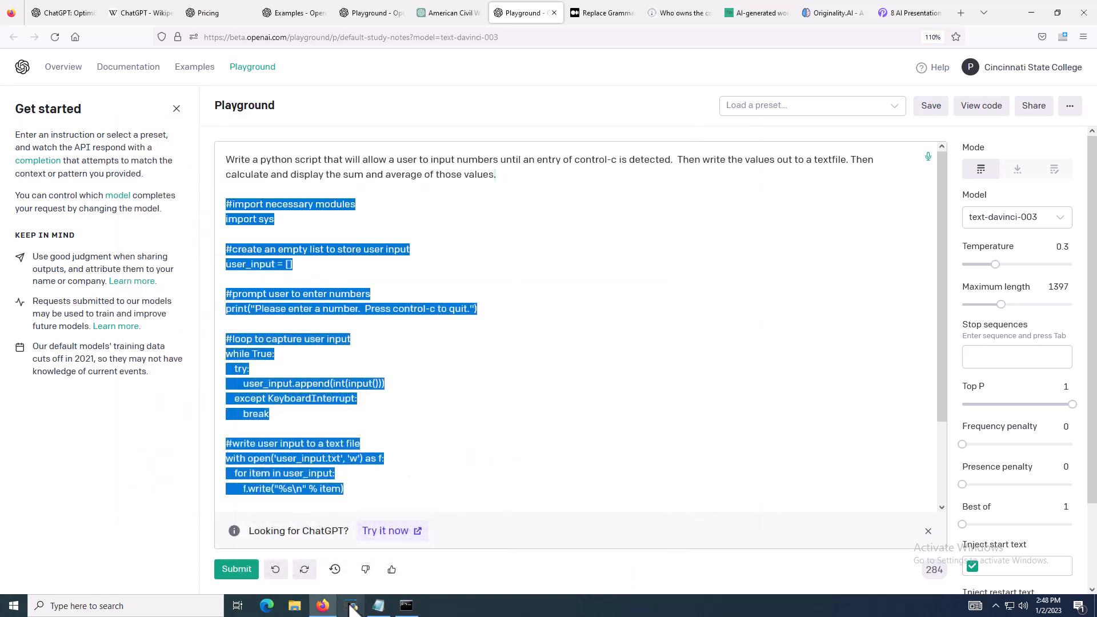
Run openai-example1.py with python in the Command Prompt and enter the numbers 16, 20, 32, 5 and 6.
left_click(406, 606)
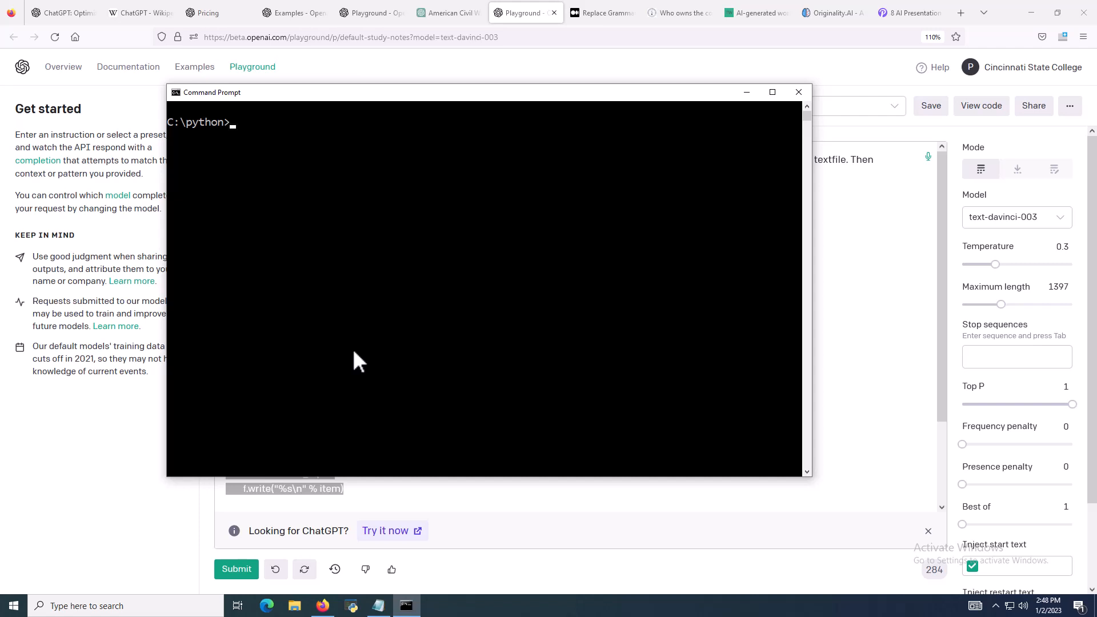
type("python openai-example1.py Please enter a number: ")
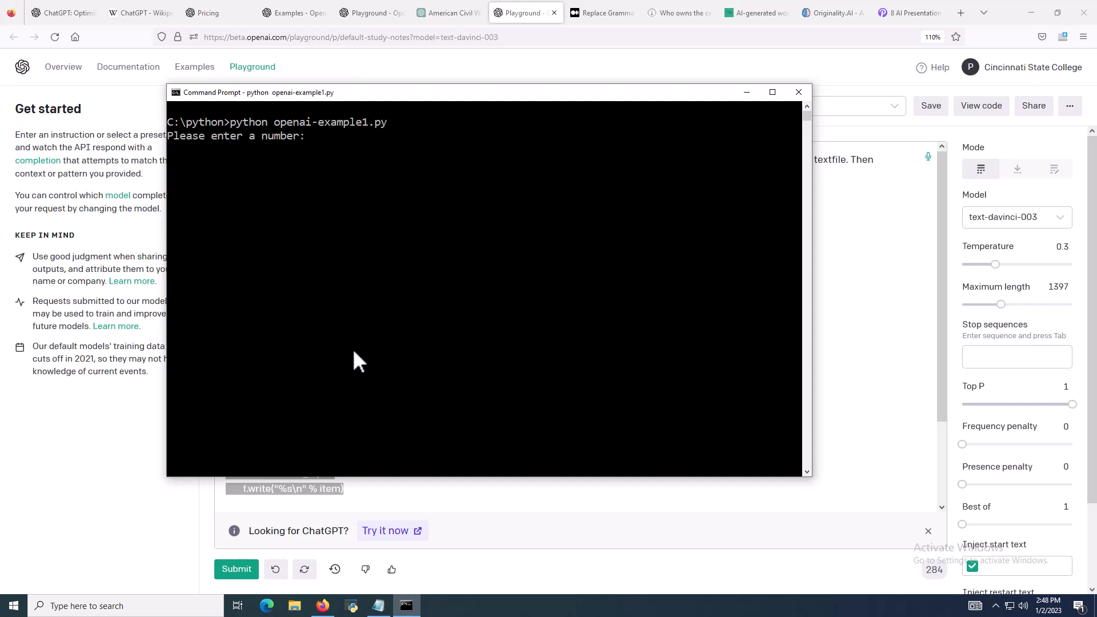
type("16")
key("Return")
type("20")
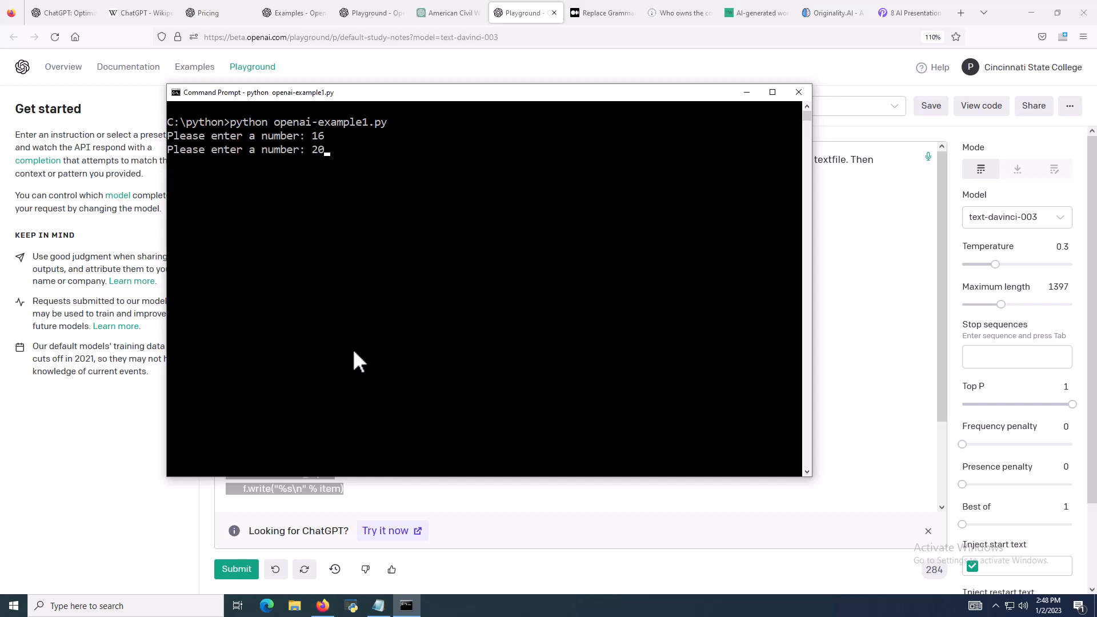
key("Return")
type("32")
key("Return")
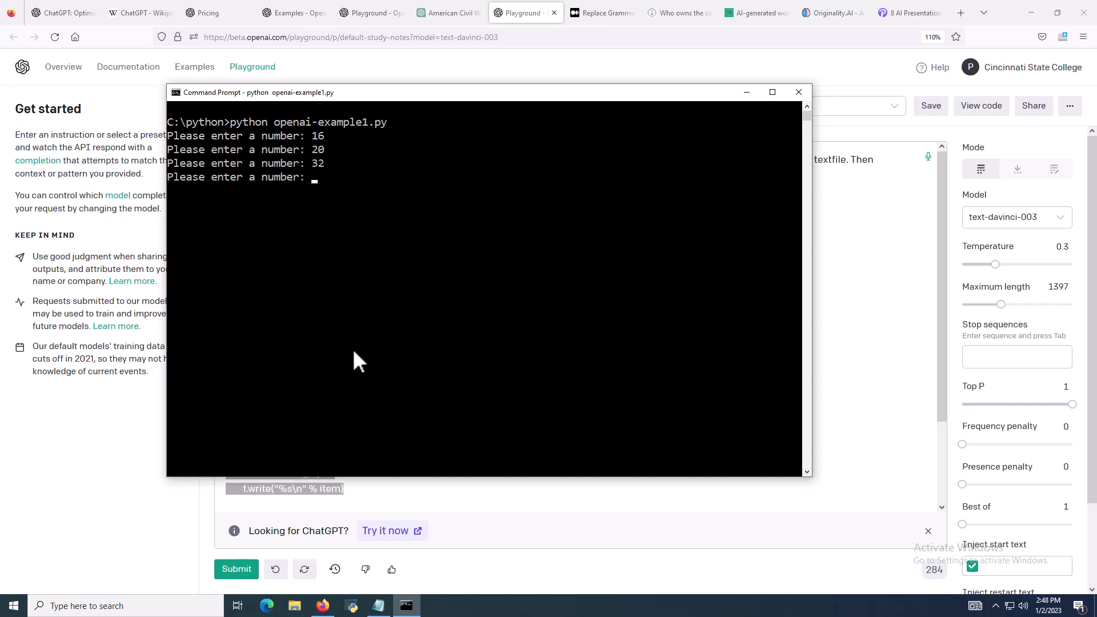
type("5")
key("Return")
type("6")
key("Return")
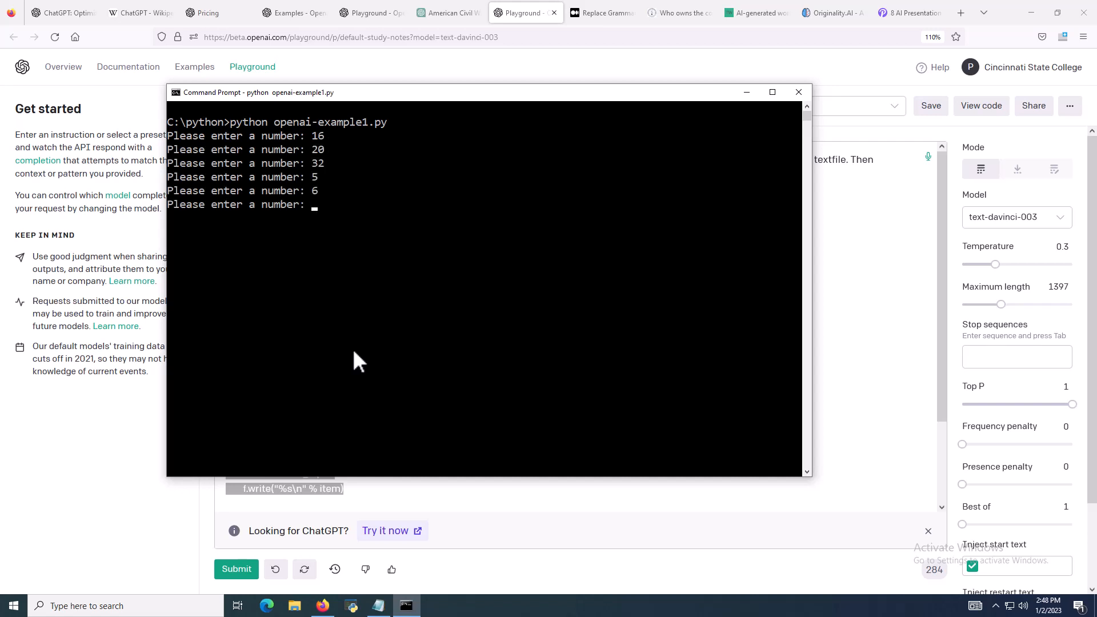
Enter the numbers 19 and 100 in the running script, then stop it with control-c.
type("19")
key("Return")
type("100")
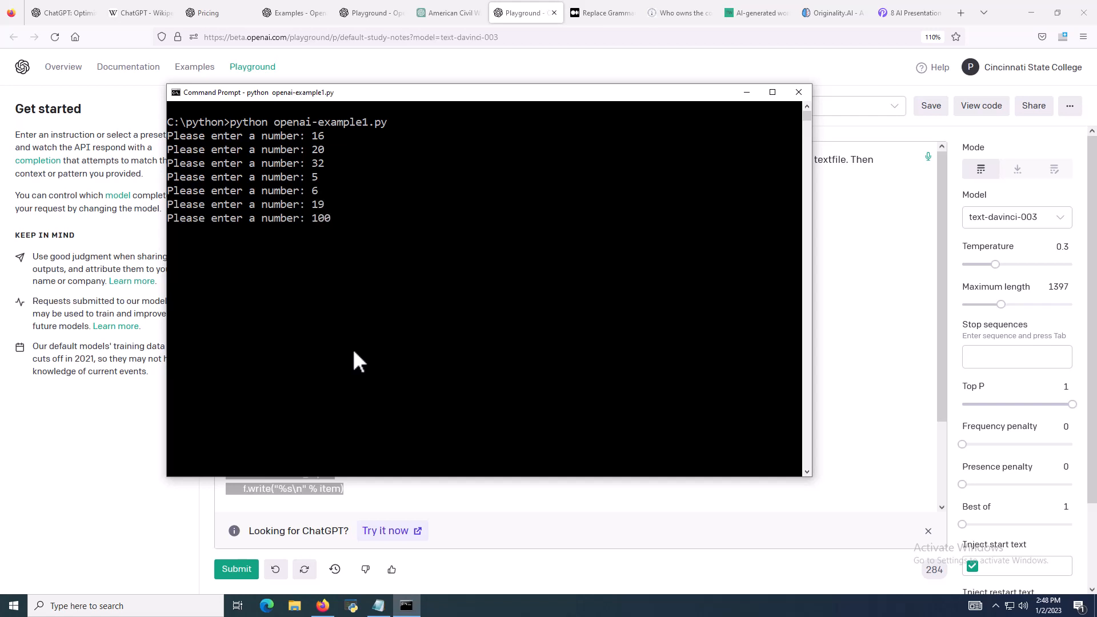
key("Return")
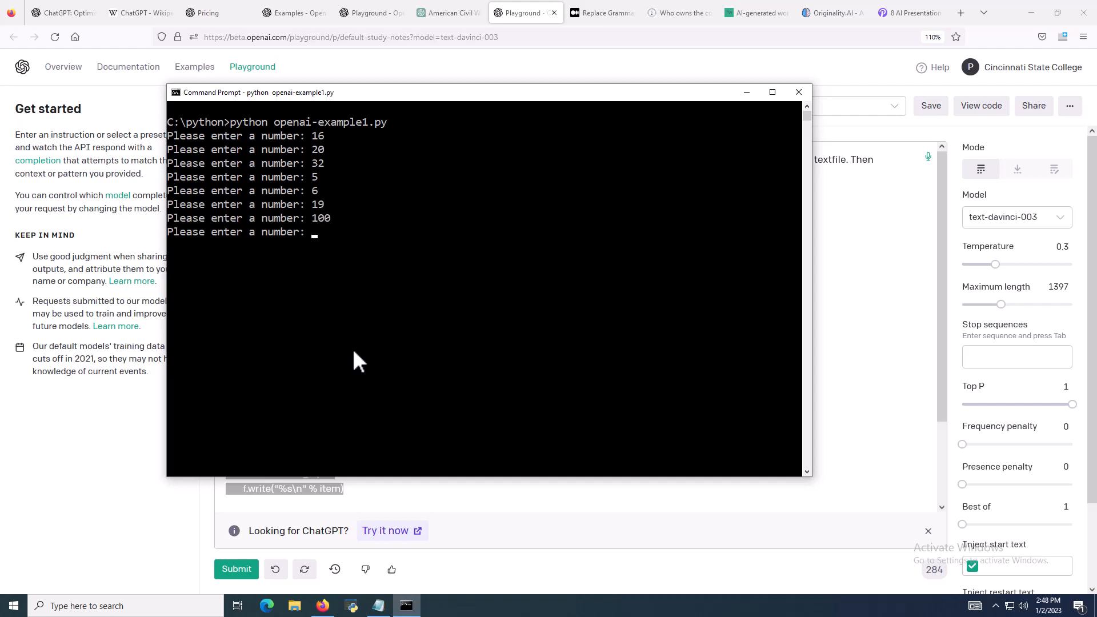
key("ctrl+c")
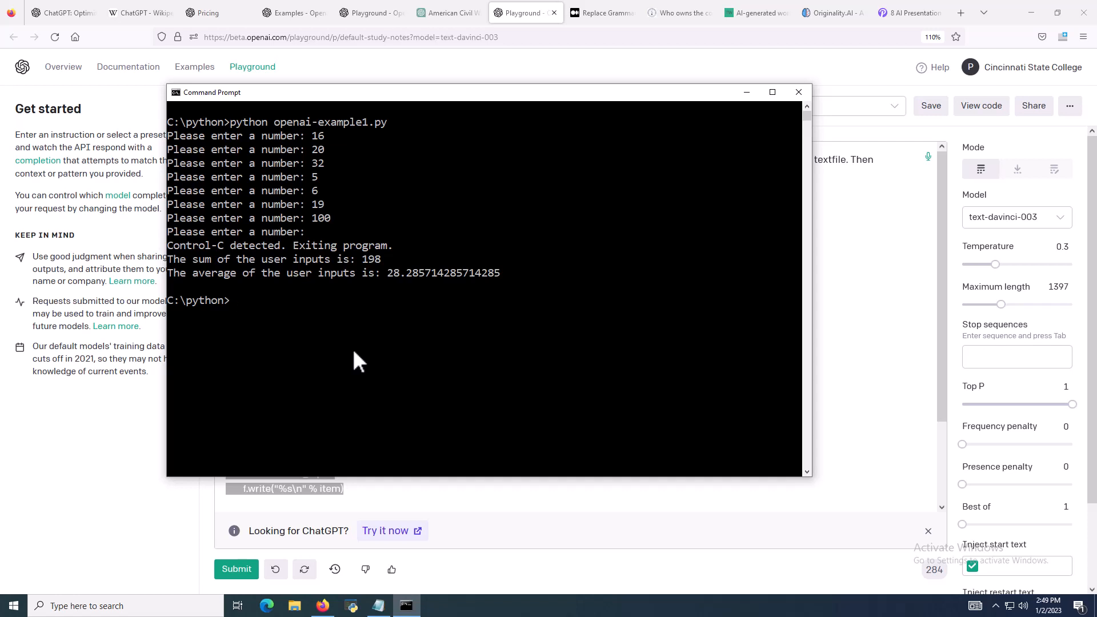
List the C:\python directory with dir and compare the user_inputs.txt entry with the text file name in the generated Playground code.
type("dir")
key("Return")
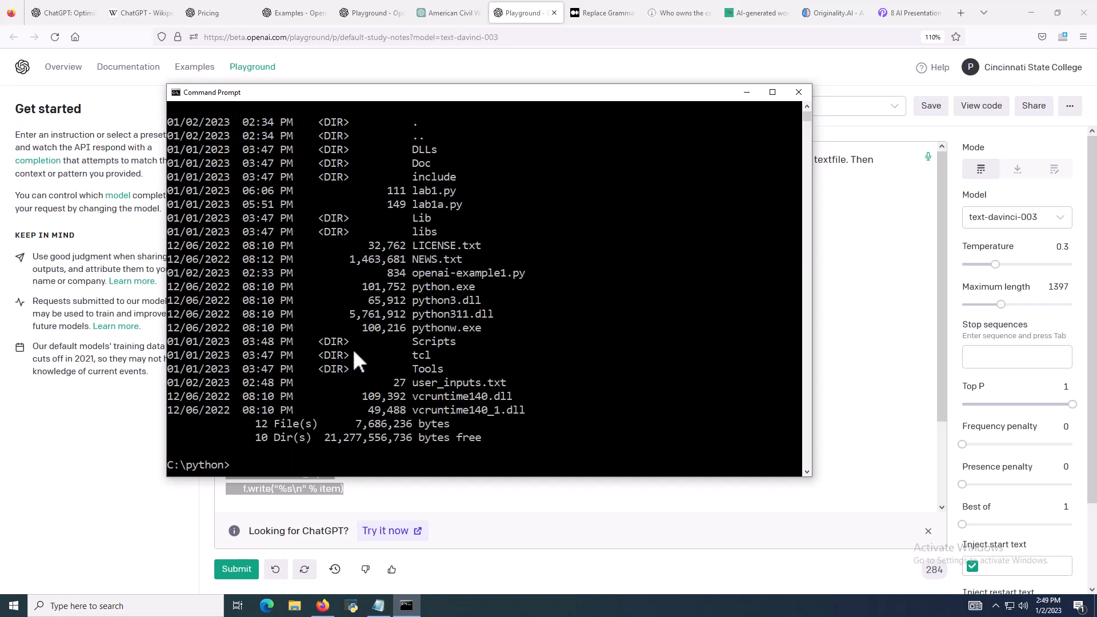
left_click_drag(506, 383, 450, 385)
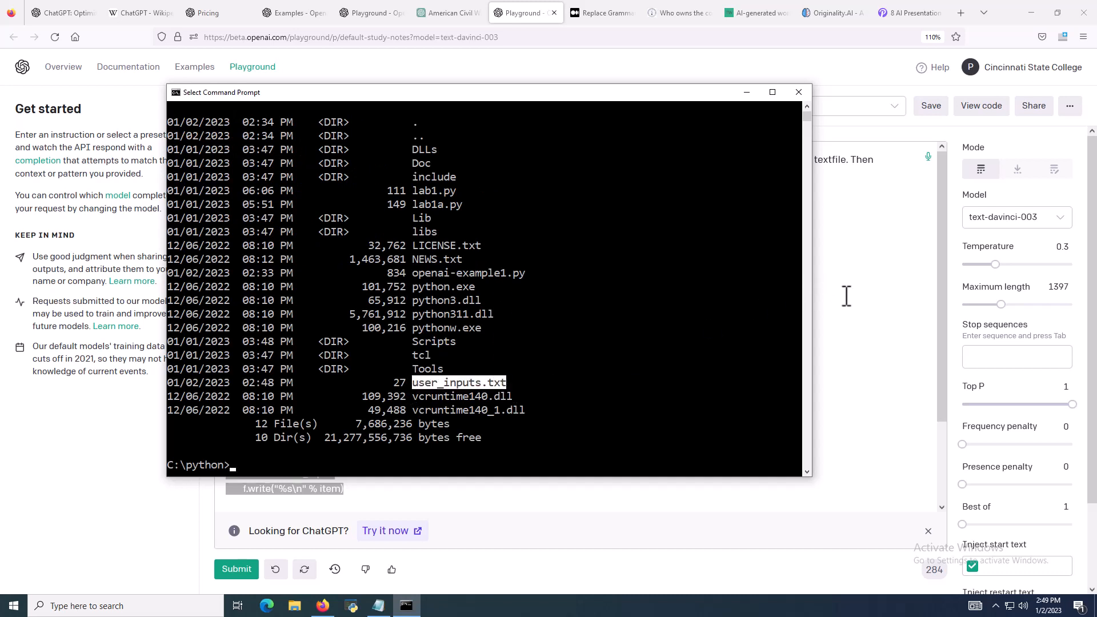
left_click_drag(583, 96, 830, 142)
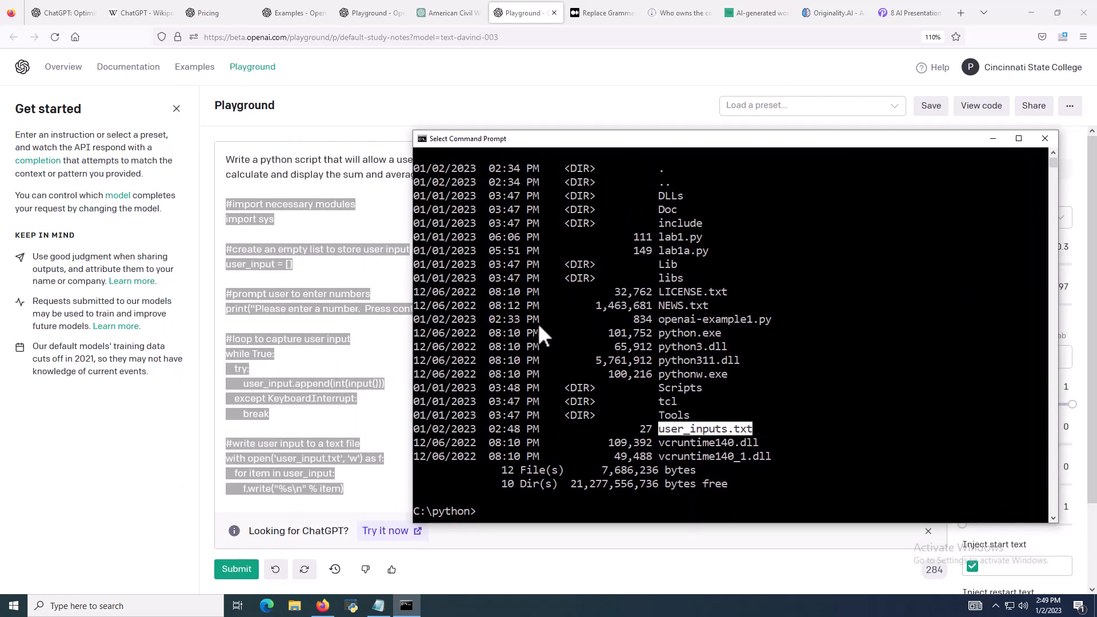
left_click(310, 458)
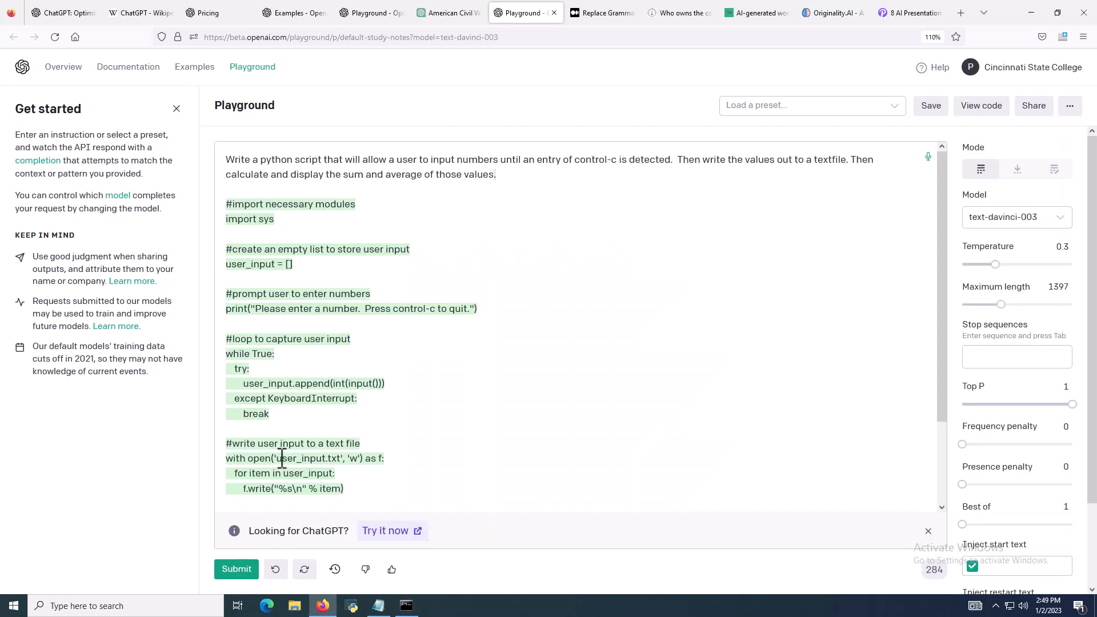
left_click_drag(282, 460, 344, 459)
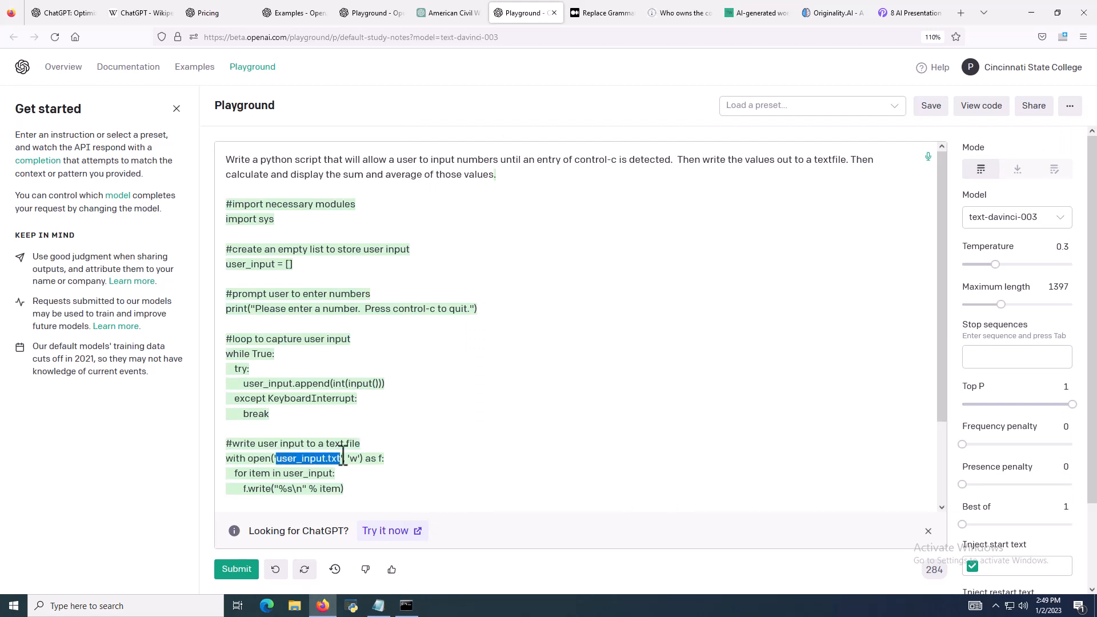
Open user_inputs.txt in Notepad from the Command Prompt, check the saved numbers, close it and return to the Playground.
left_click(407, 606)
left_click(600, 401)
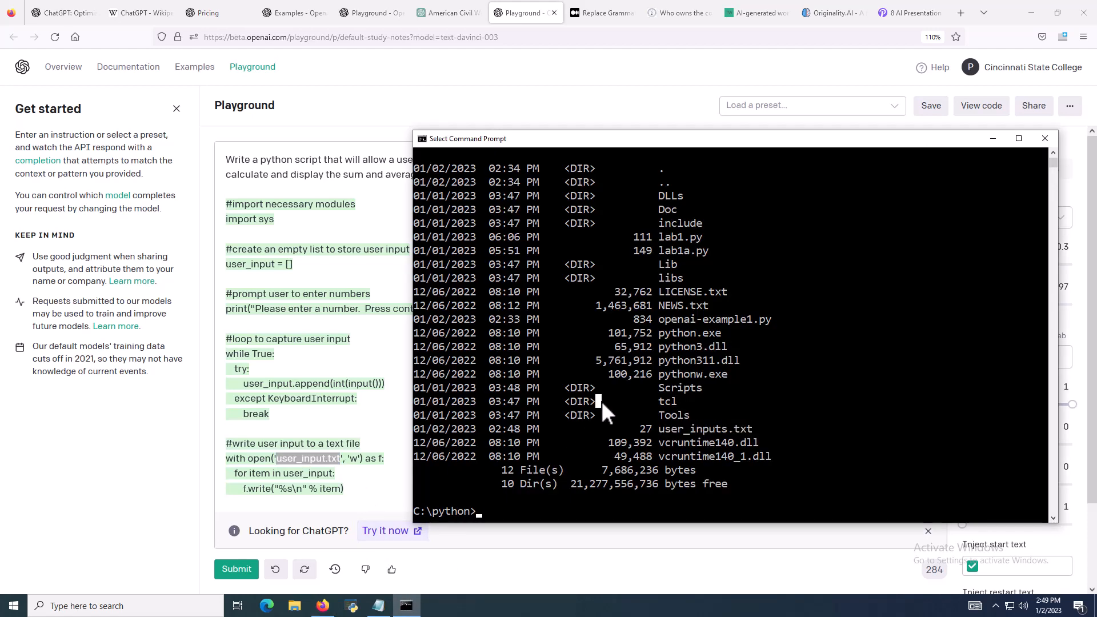
type("notepad")
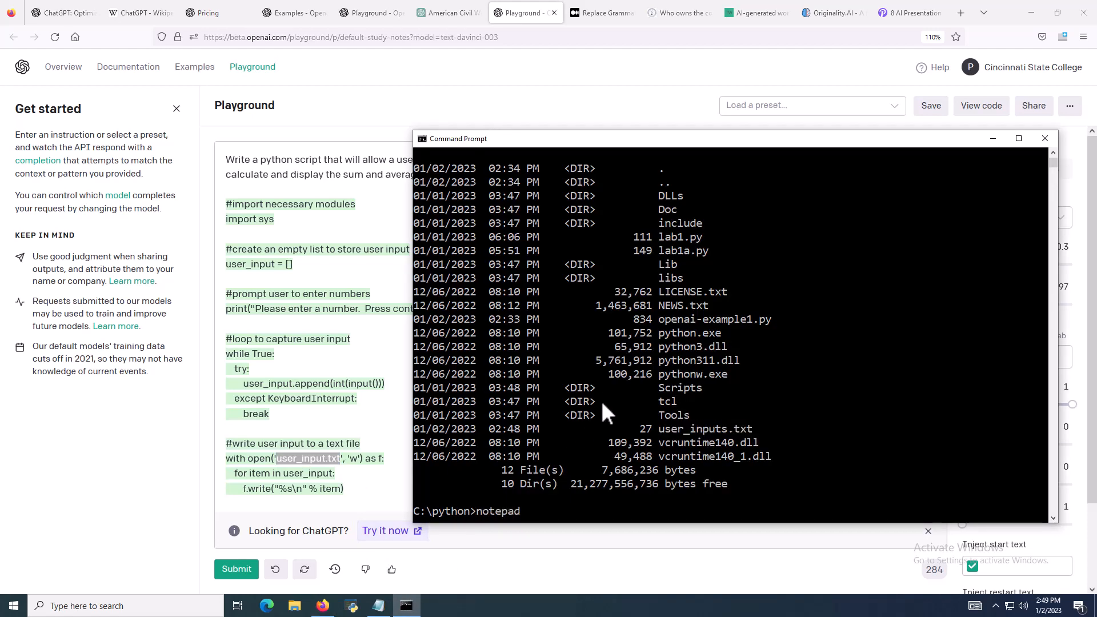
type(" user_inputs.txt")
key("Return")
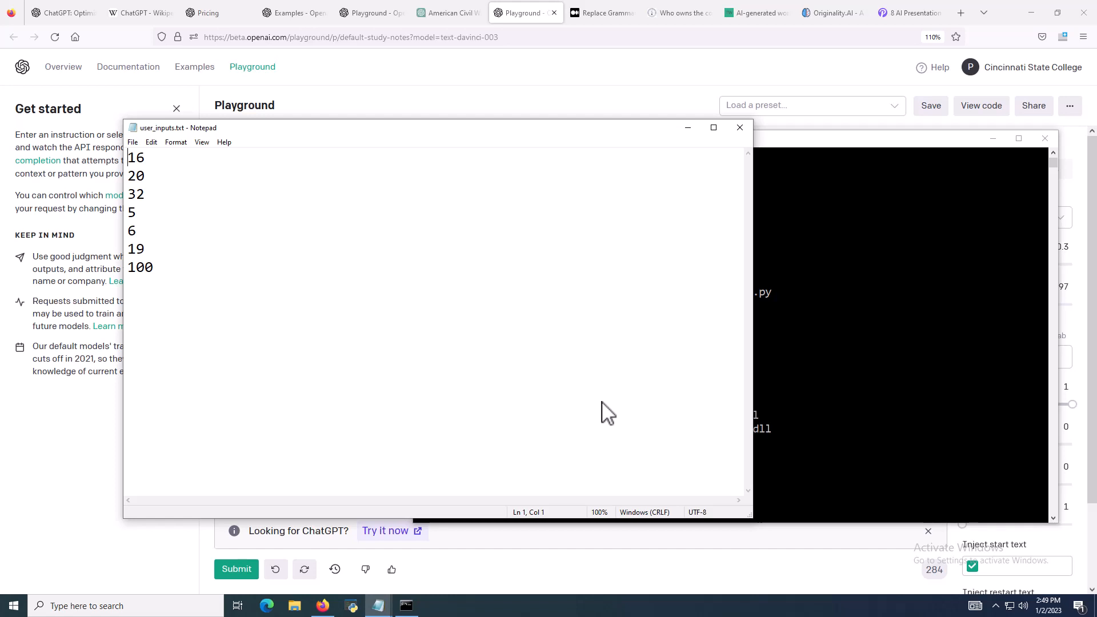
left_click(740, 130)
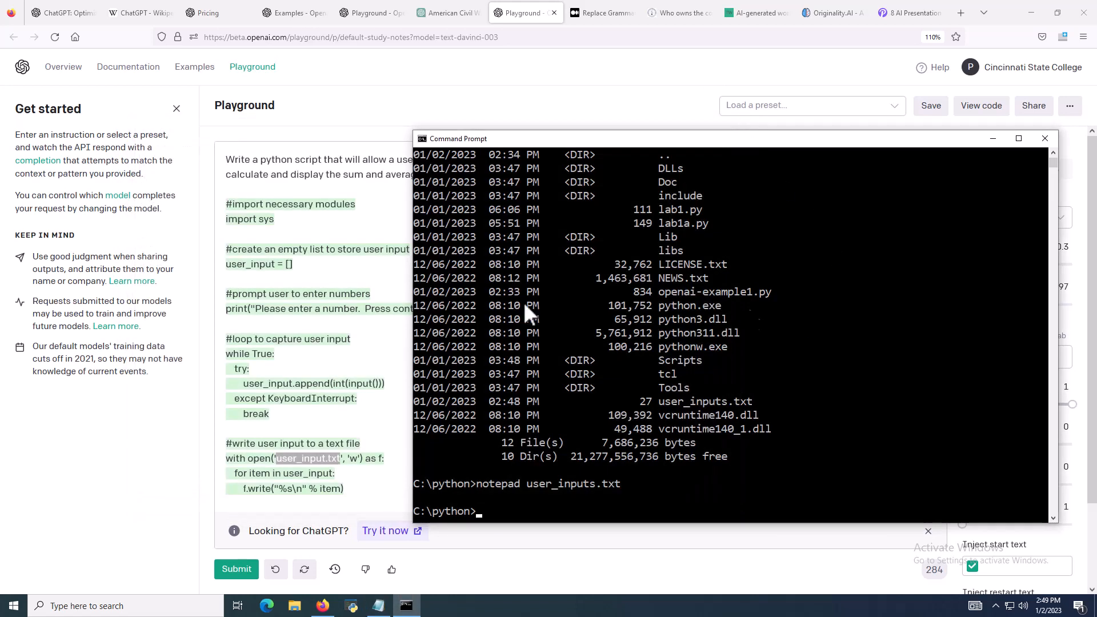
left_click(325, 269)
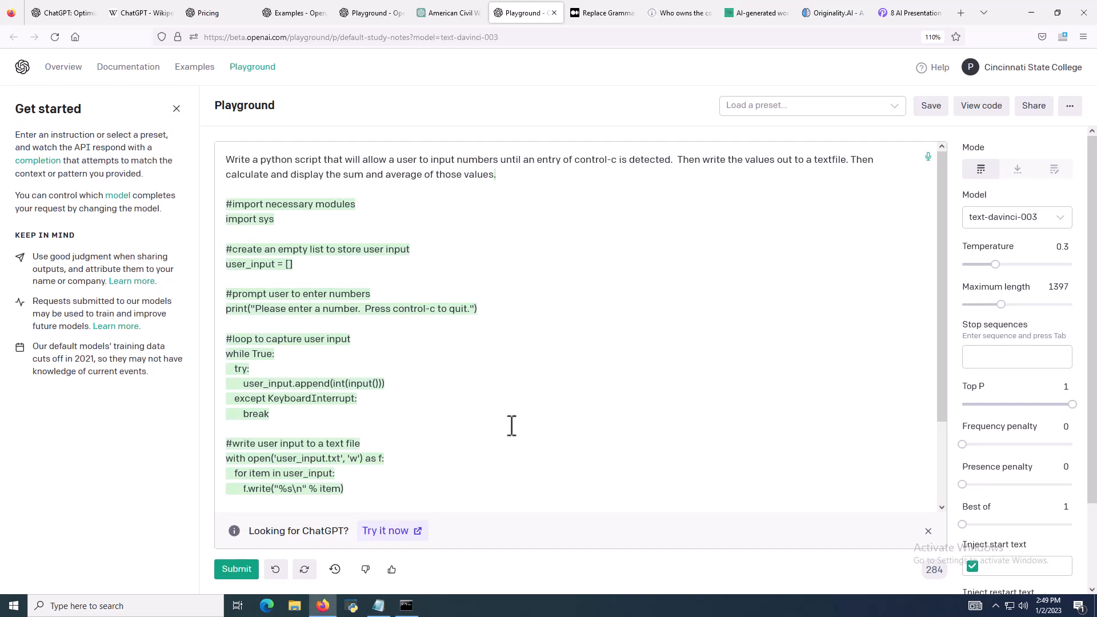
left_click(315, 263)
Return to the OpenAI Examples page and look through its whole list of example applications.
left_click(609, 14)
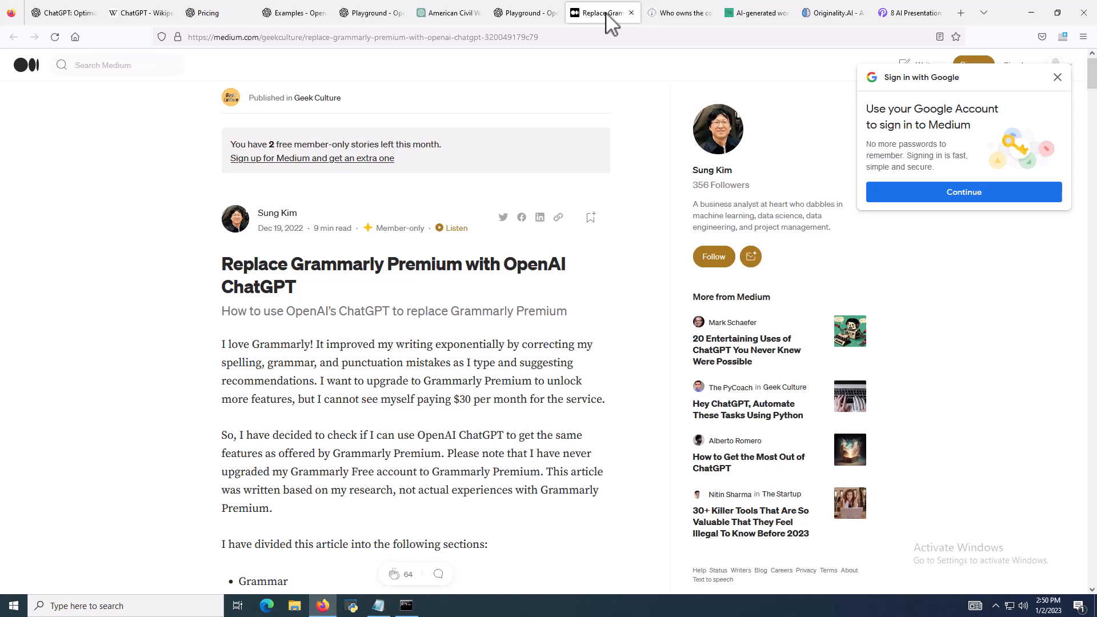
left_click(303, 13)
left_click(843, 223)
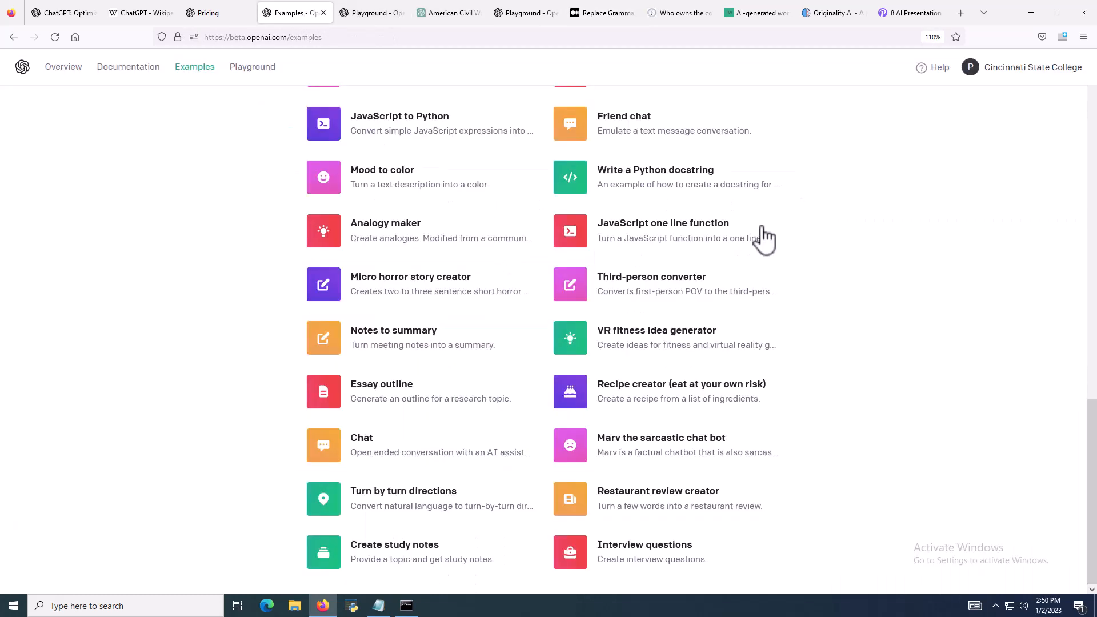
scroll(680, 277, "up", 6)
scroll(680, 277, "up", 8)
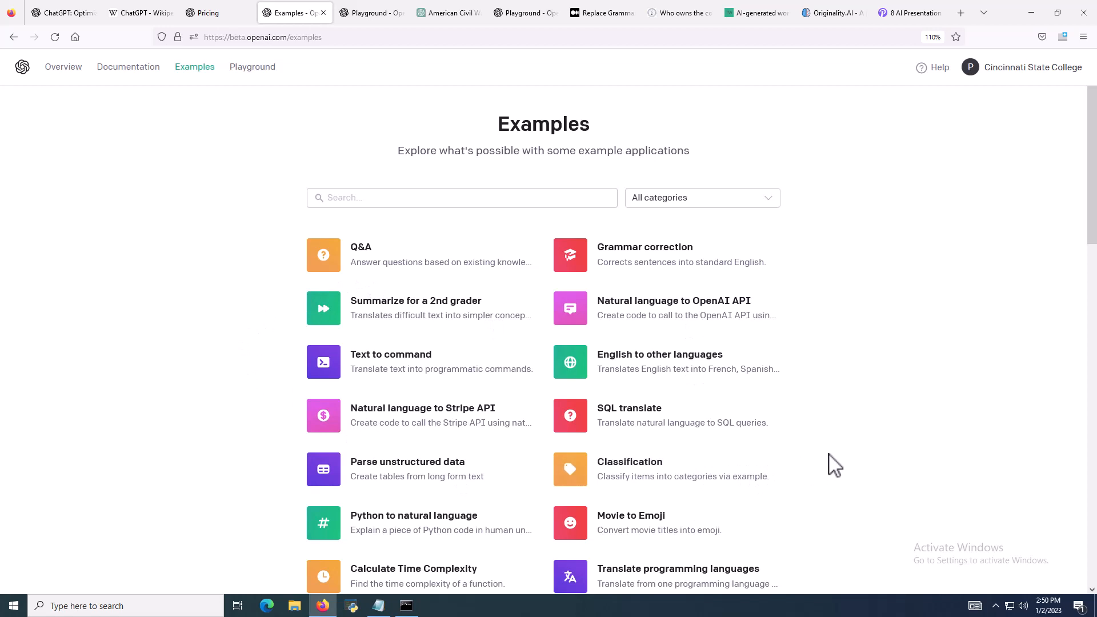
scroll(832, 463, "down", 2)
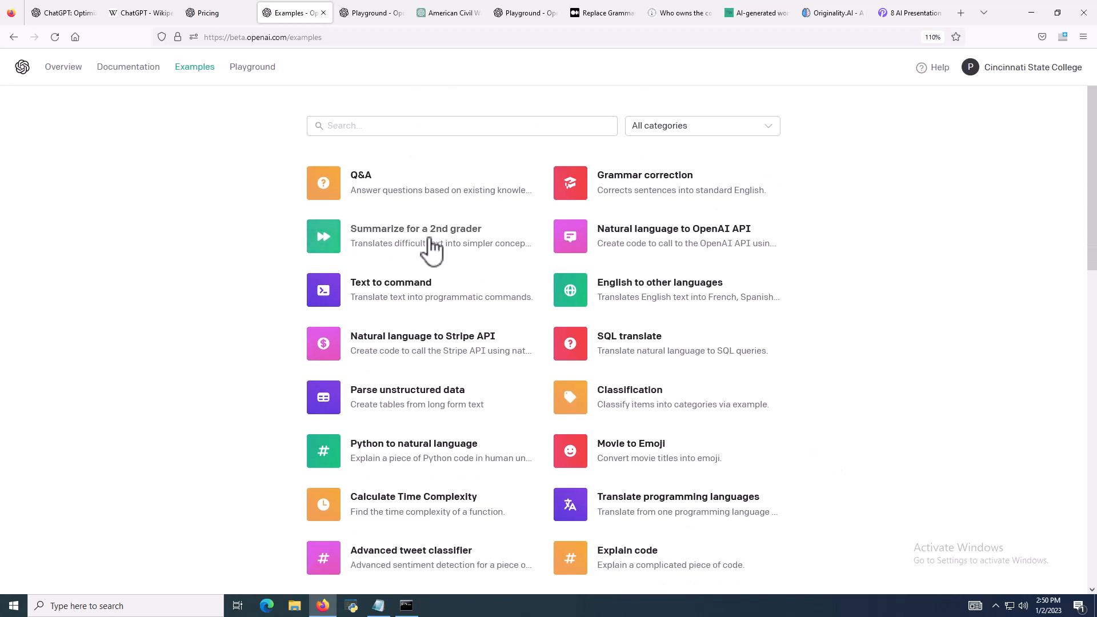
scroll(281, 282, "down", 6)
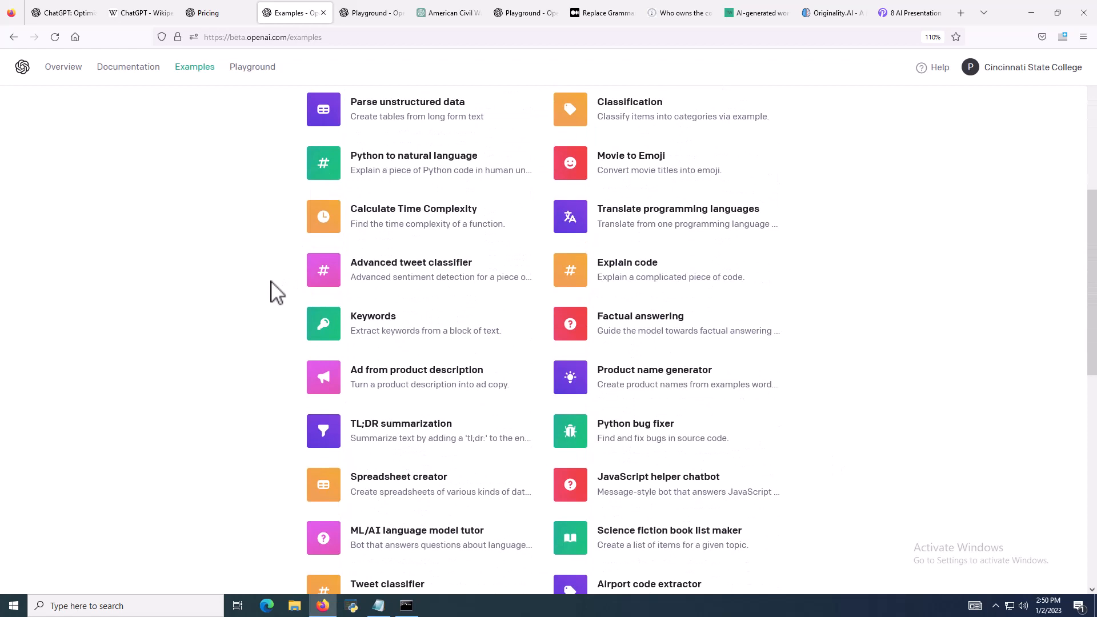
scroll(277, 294, "down", 8)
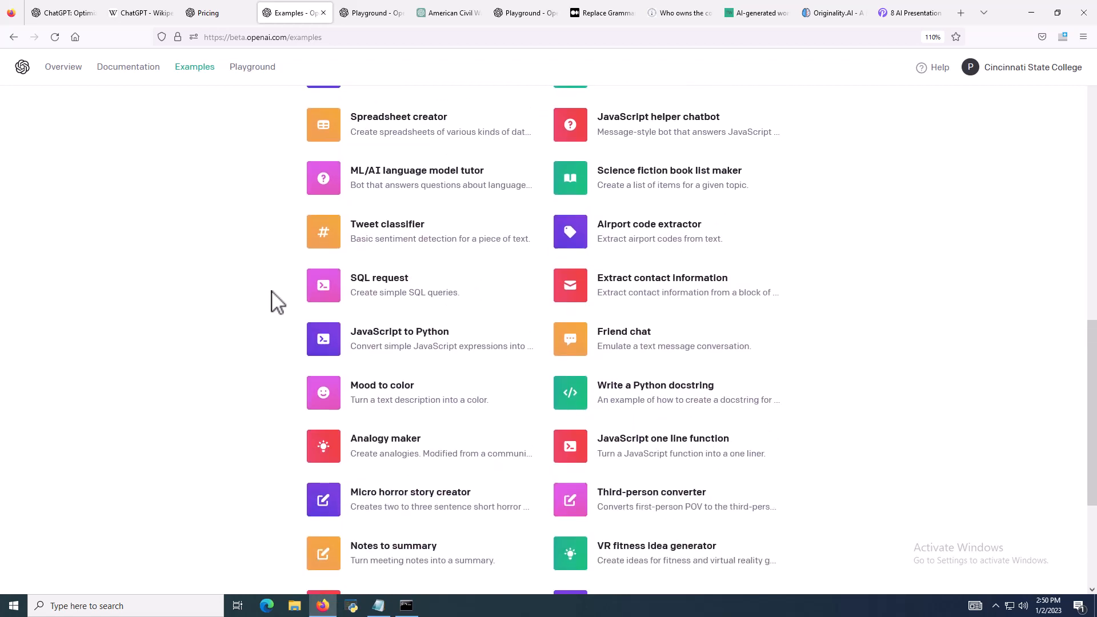
scroll(277, 301, "down", 5)
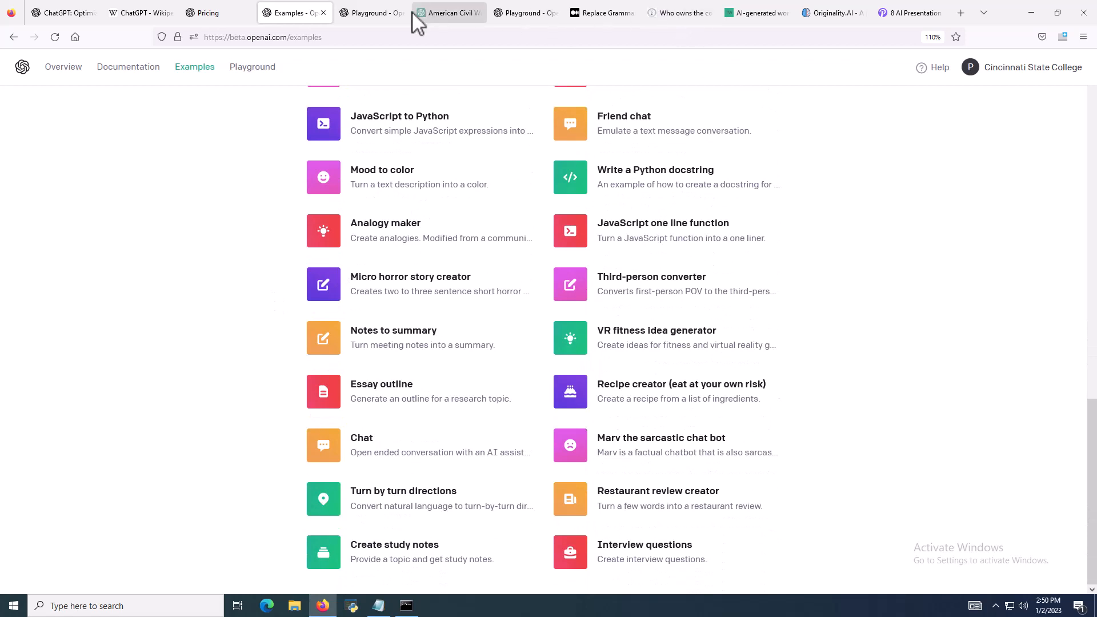
Review the Medium article on replacing Grammarly Premium with ChatGPT, highlighting the monthly price passage and viewing its section list.
left_click(600, 17)
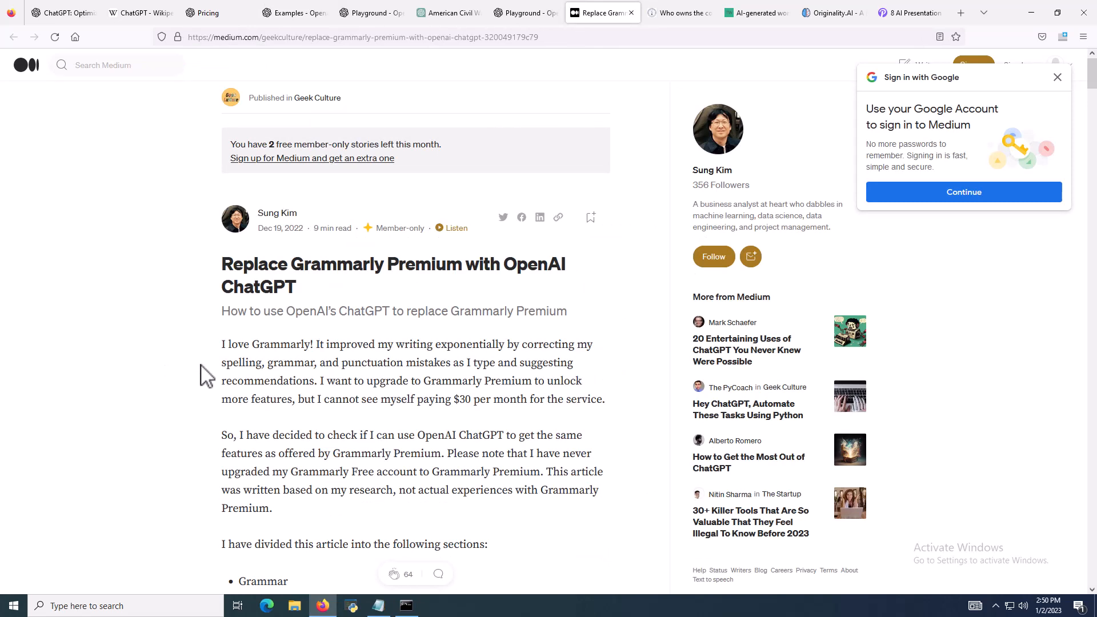
left_click_drag(390, 399, 490, 399)
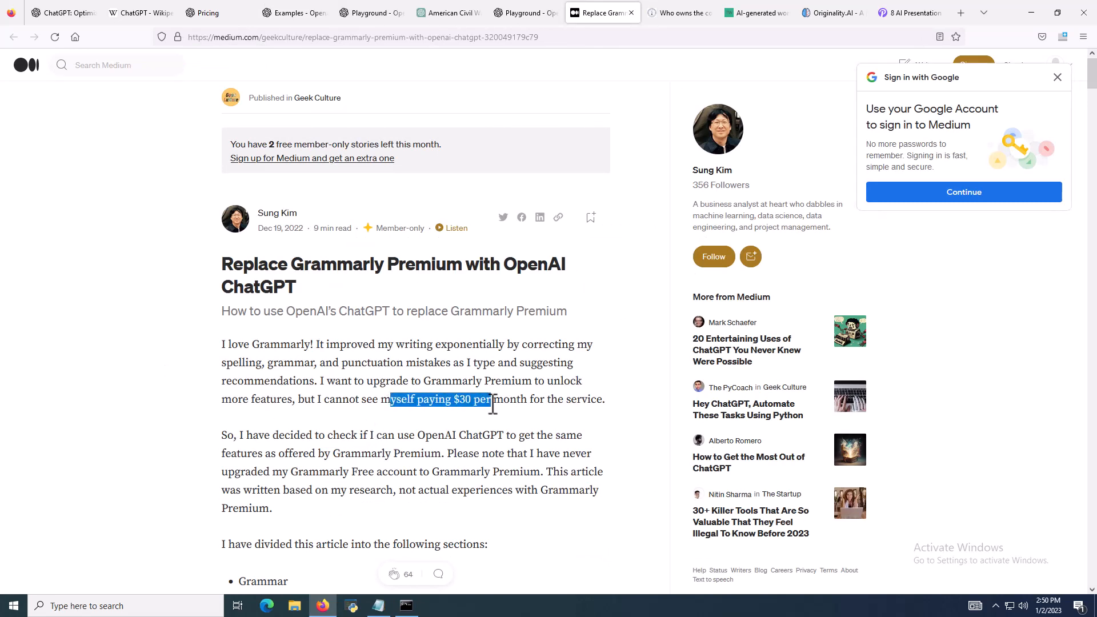
left_click(111, 380)
scroll(114, 391, "down", 4)
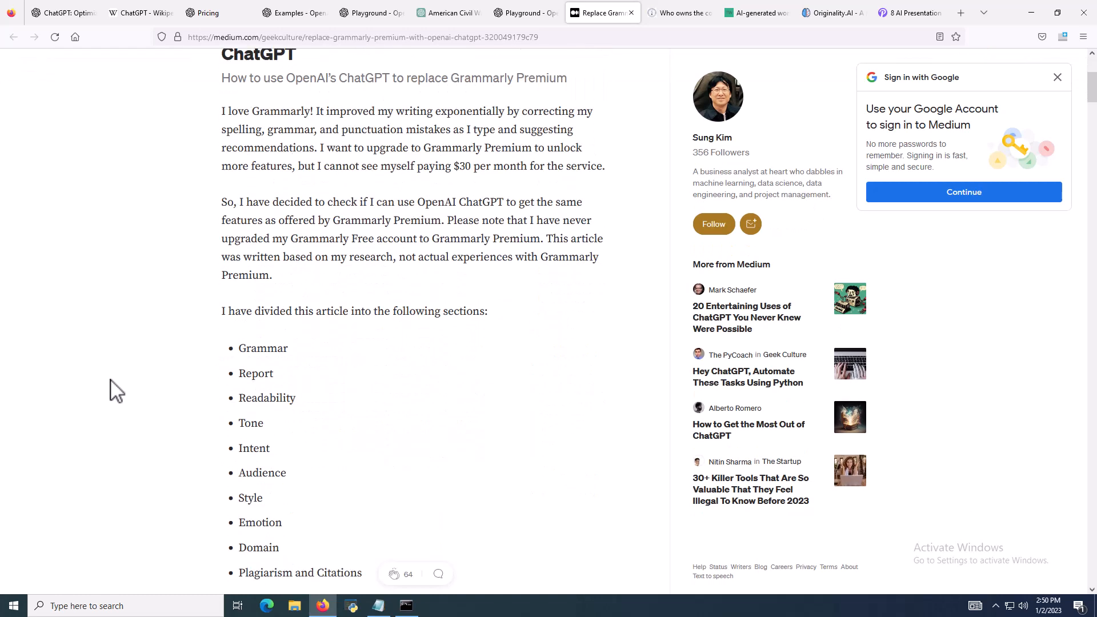
scroll(115, 392, "up", 4)
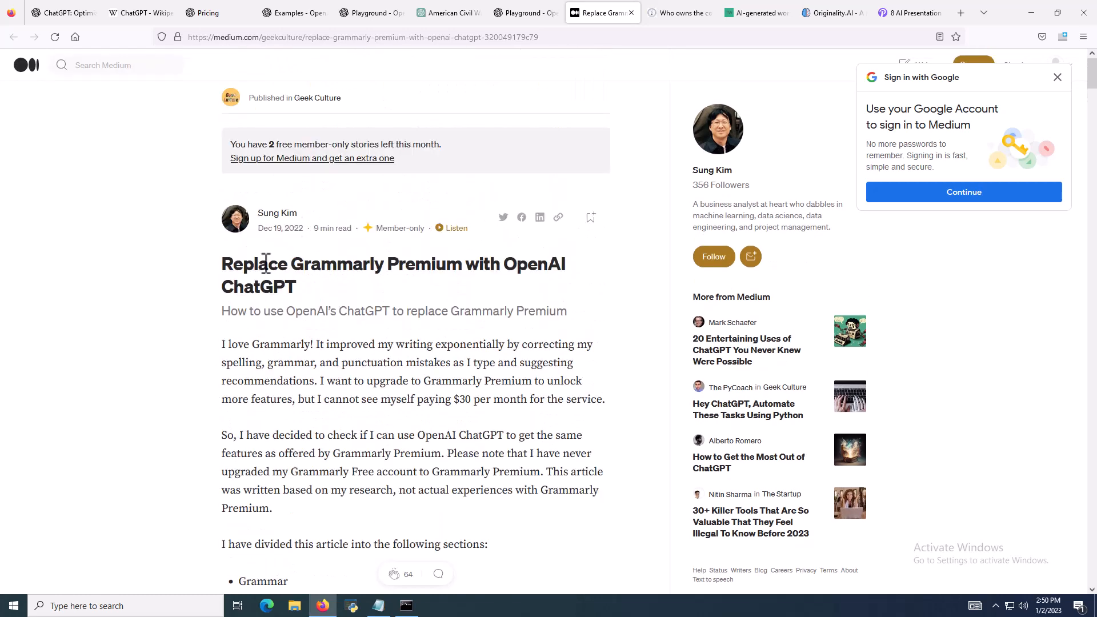
Read the Intellectual Property Brief article on copyright for AI generated Thanksgiving recipes, highlighting the mention of OpenAI's terms of use.
left_click(675, 17)
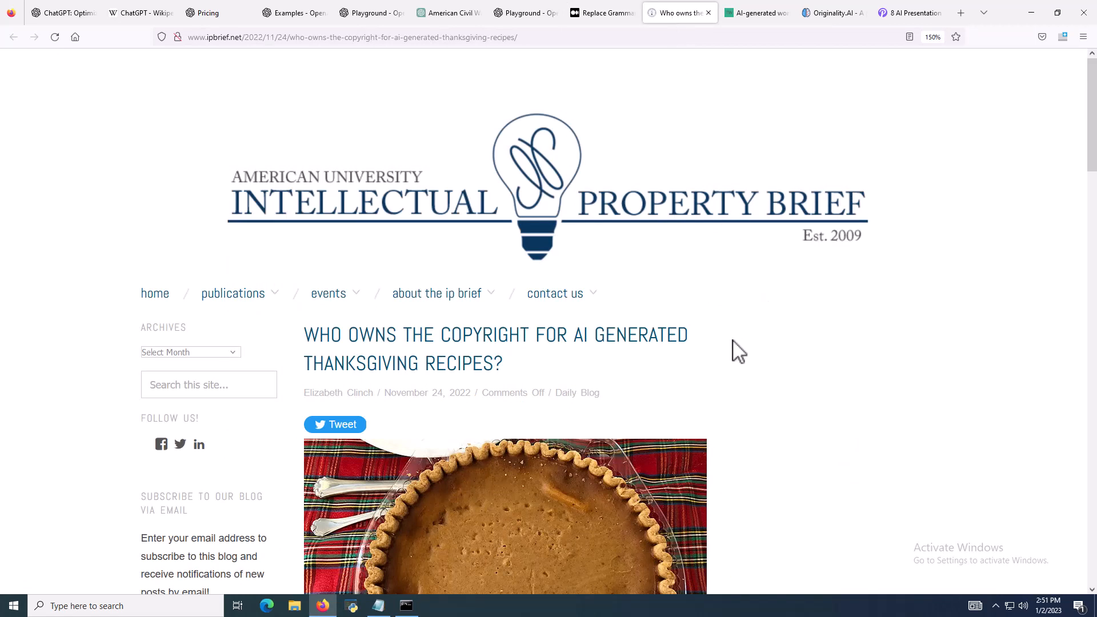
scroll(737, 352, "down", 5)
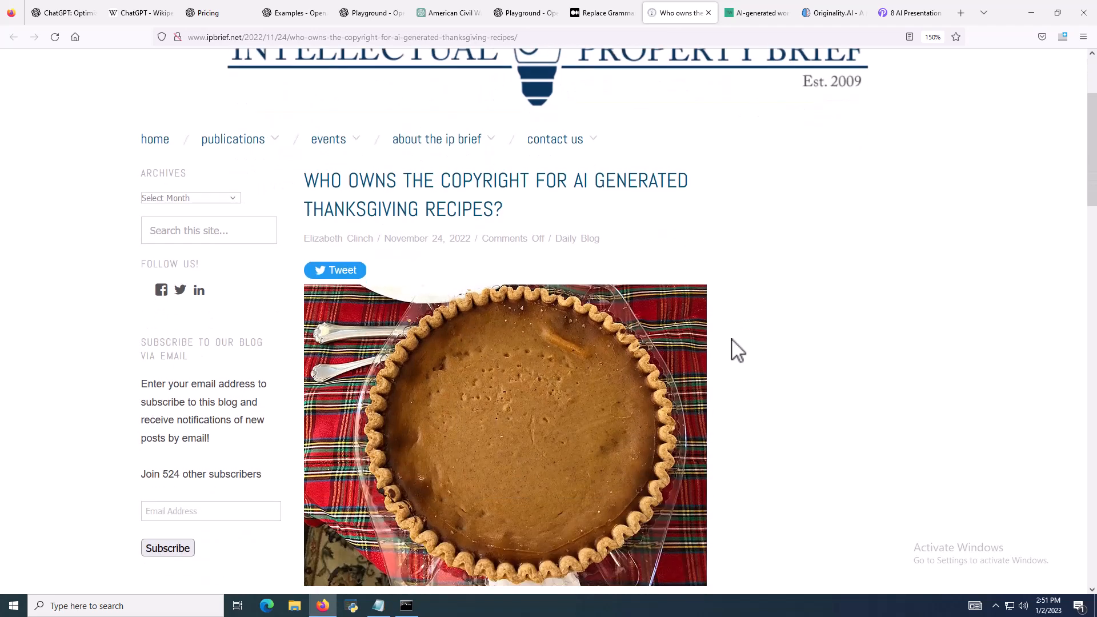
scroll(738, 349, "down", 3)
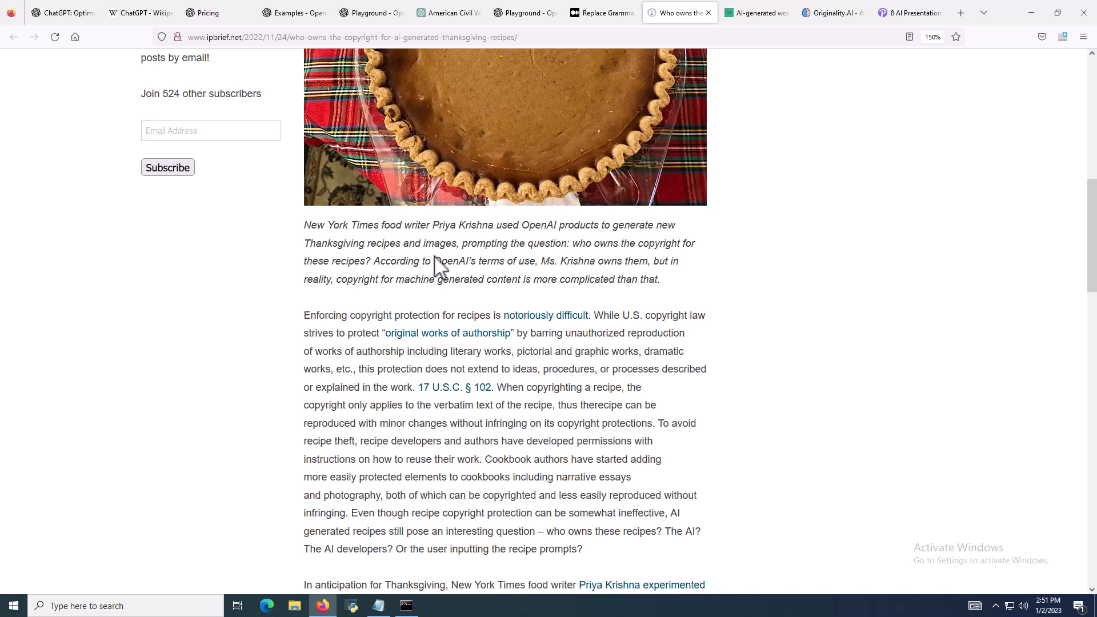
left_click_drag(434, 261, 557, 258)
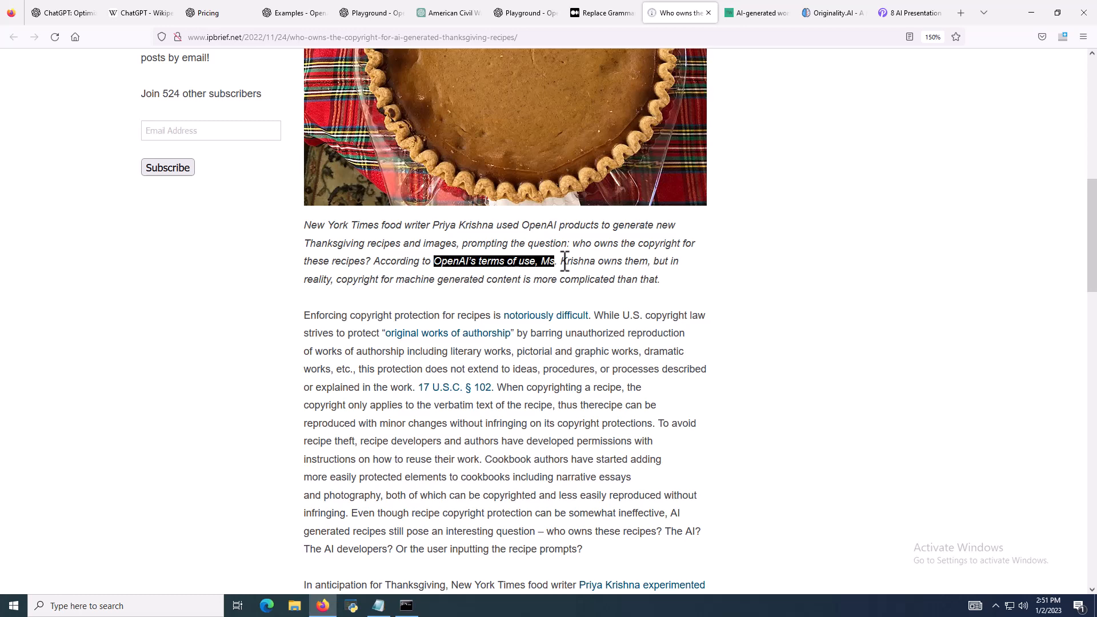
scroll(840, 299, "down", 3)
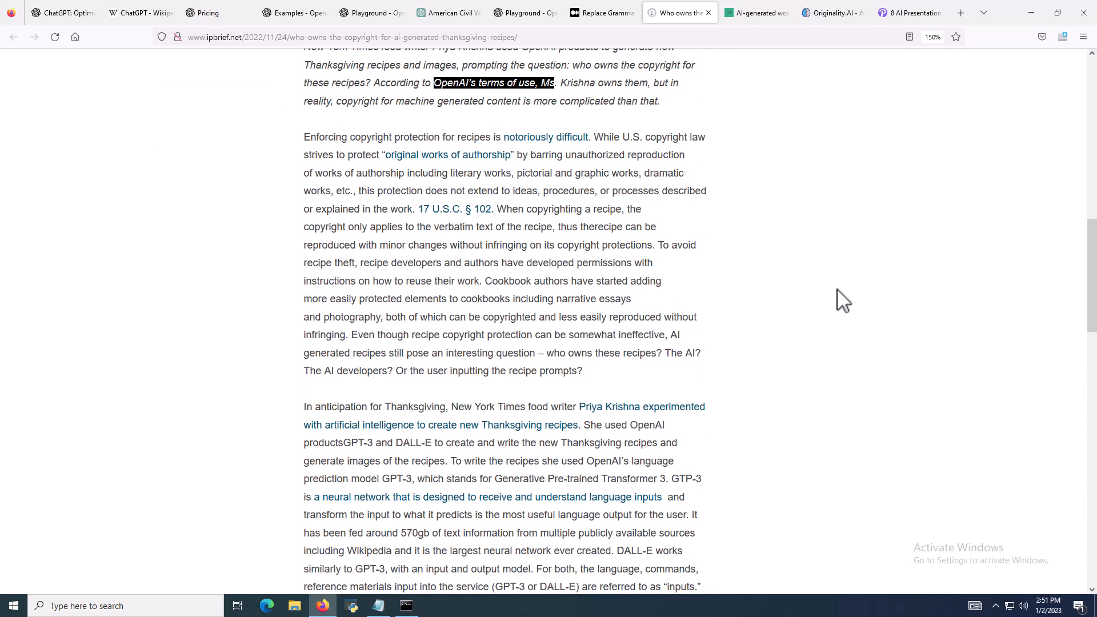
Read the TaylorWessing article on AI-generated works and highlight the passage on the U.S. Copyright Office's refusal to register a computer-created work.
left_click(755, 17)
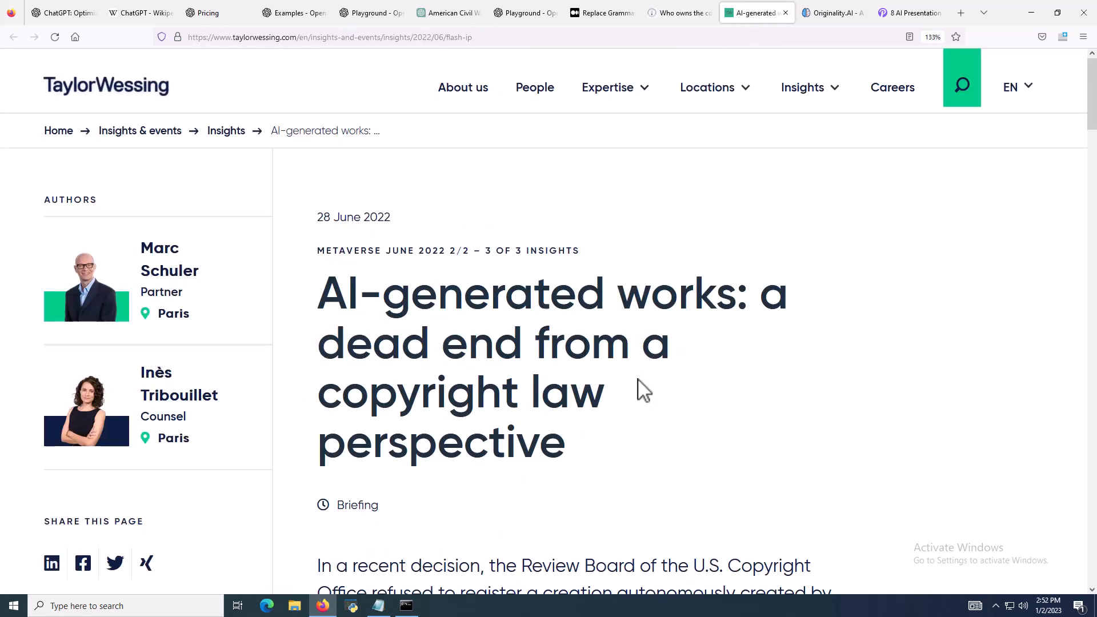
scroll(644, 389, "down", 2)
scroll(644, 389, "down", 6)
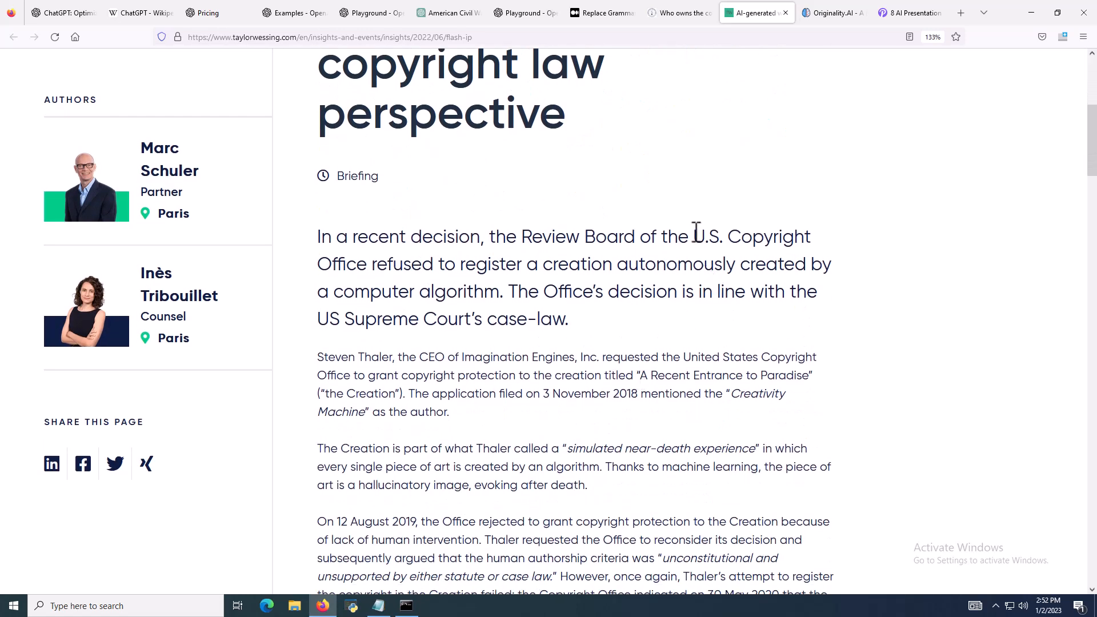
left_click_drag(694, 233, 520, 292)
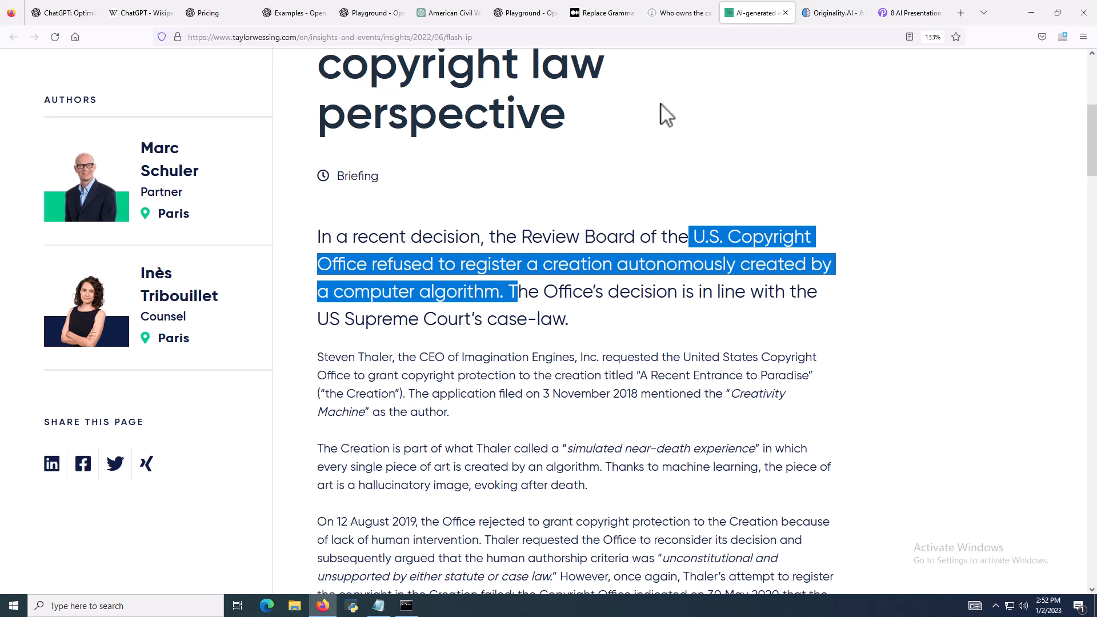
View the Originality.AI home page and look through Penji's article on eight AI presentation tools as far as Designs.AI.
left_click(833, 13)
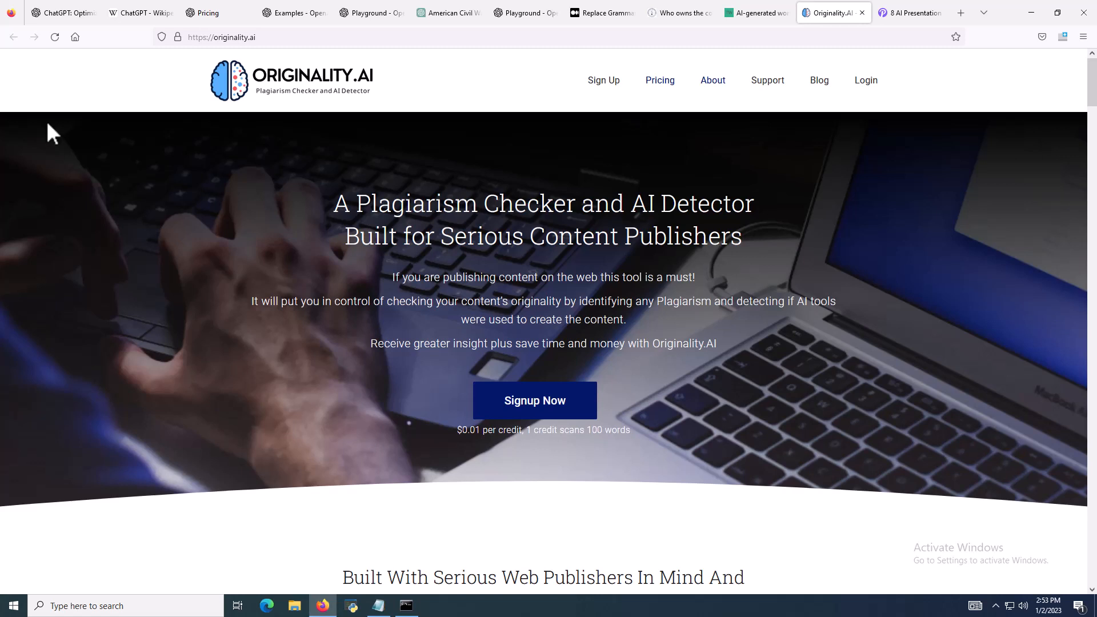
left_click(913, 14)
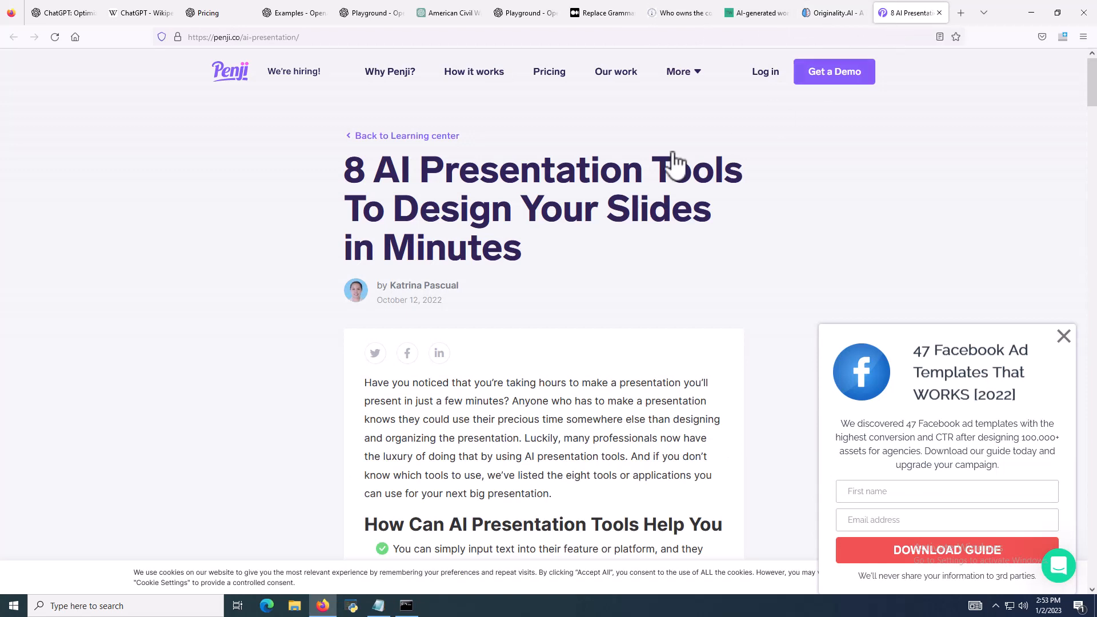
scroll(318, 262, "down", 7)
scroll(296, 298, "down", 4)
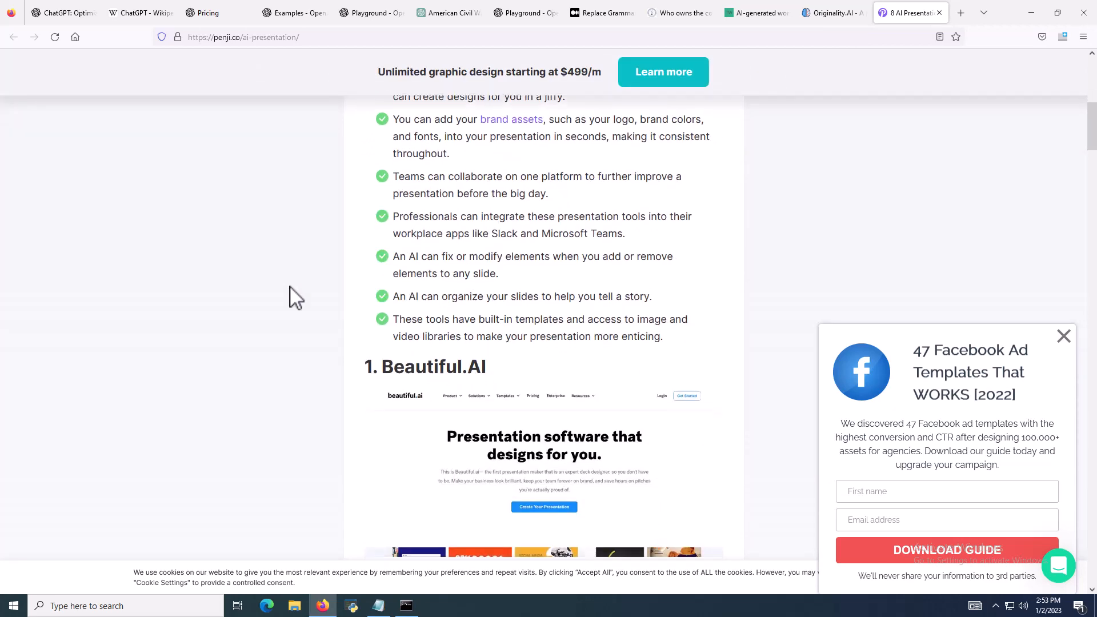
scroll(295, 298, "down", 10)
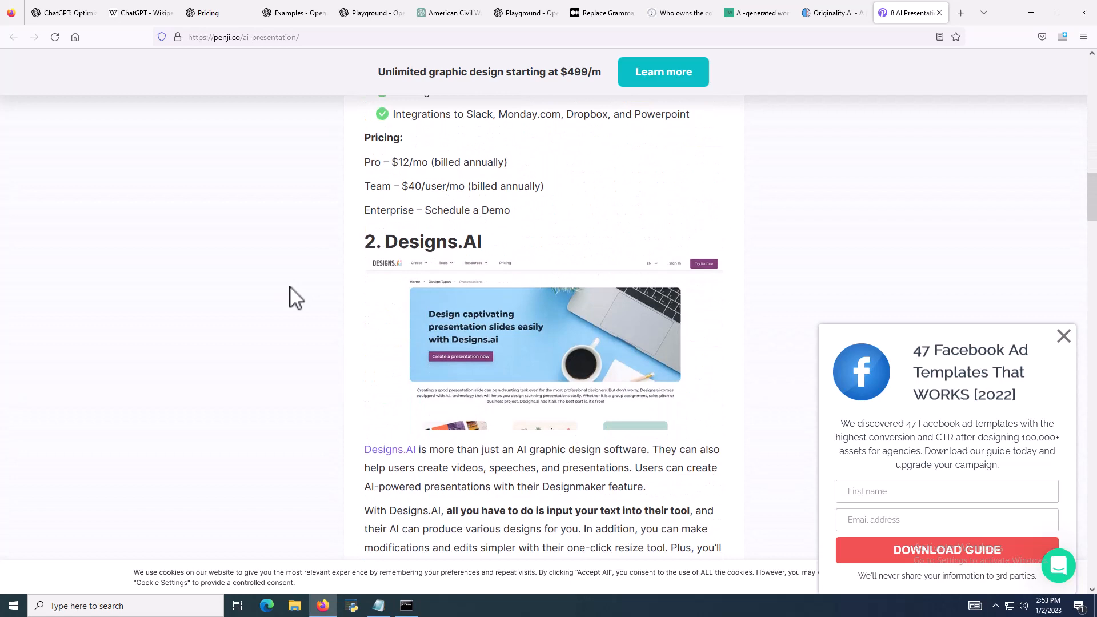
scroll(296, 297, "down", 1)
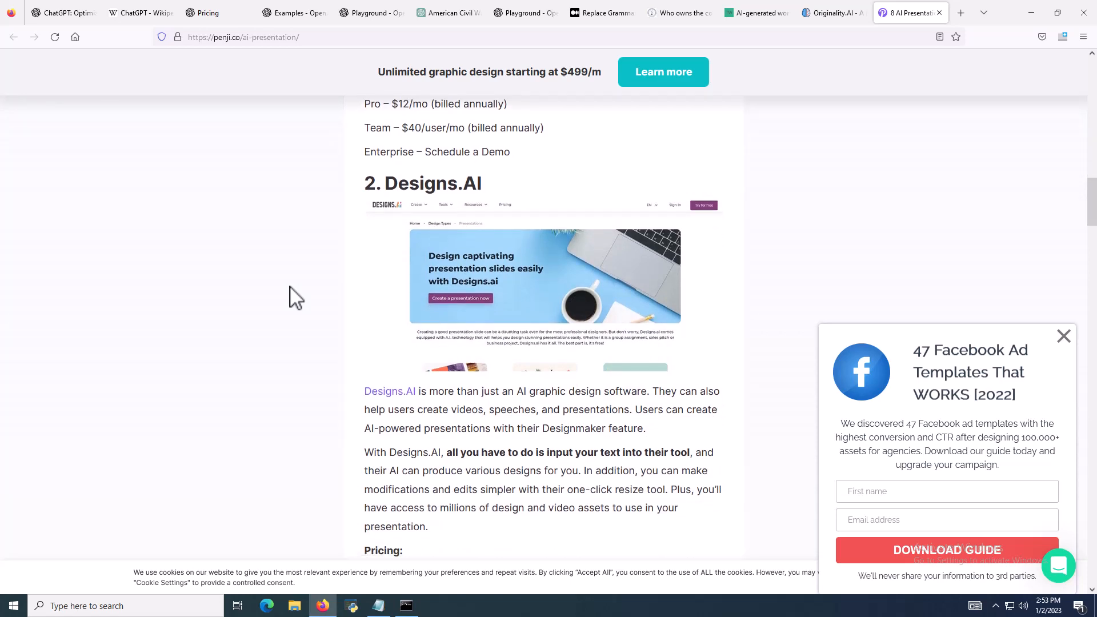